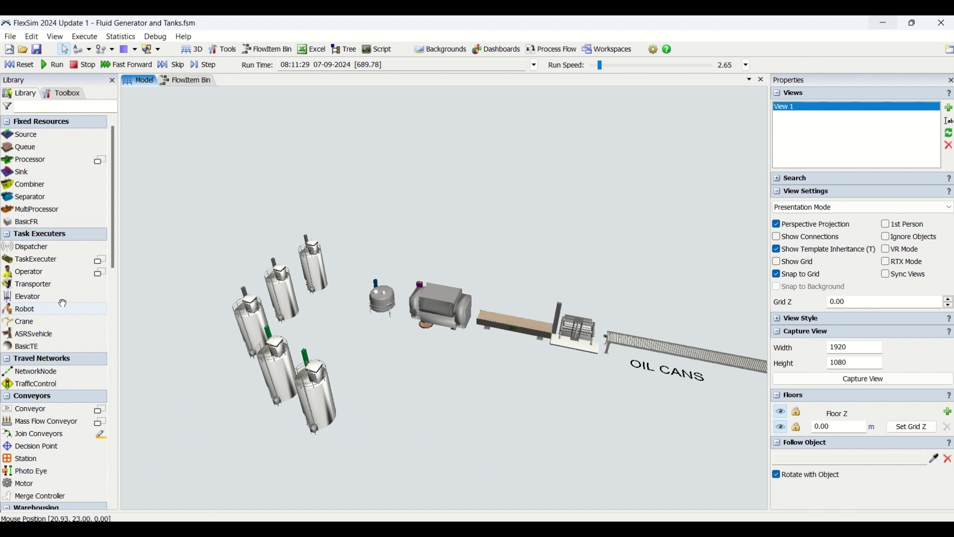
- Examine the fluid process line from the storage tanks through the mixer to the oil cans conveyor
{"action": "right_click_drag", "start_coordinate": [531, 355], "coordinate": [502, 299]}
{"action": "scroll", "coordinate": [498, 298], "scroll_direction": "up", "scroll_amount": 5}
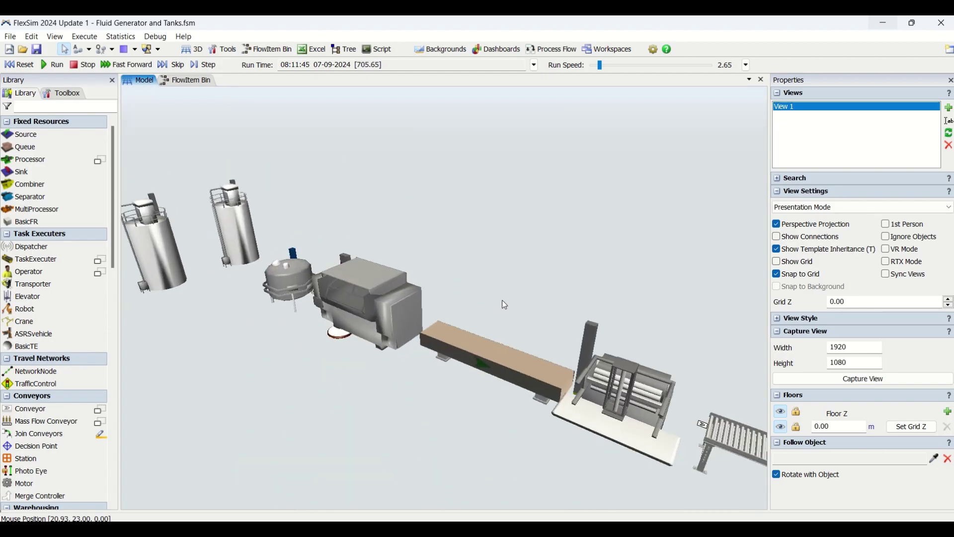
{"action": "scroll", "coordinate": [529, 368], "scroll_direction": "up", "scroll_amount": 3}
{"action": "right_click_drag", "start_coordinate": [532, 372], "coordinate": [391, 396]}
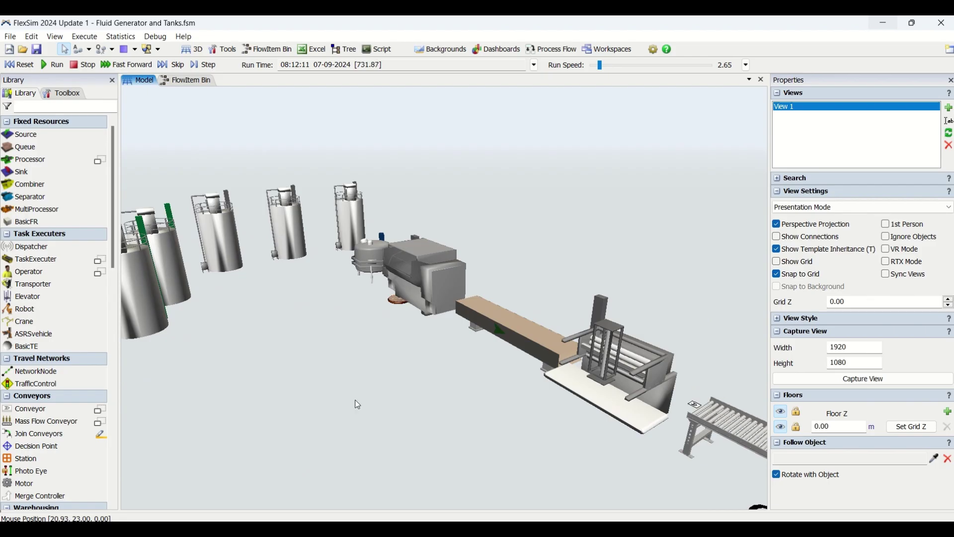
{"action": "right_click_drag", "start_coordinate": [358, 405], "coordinate": [505, 402]}
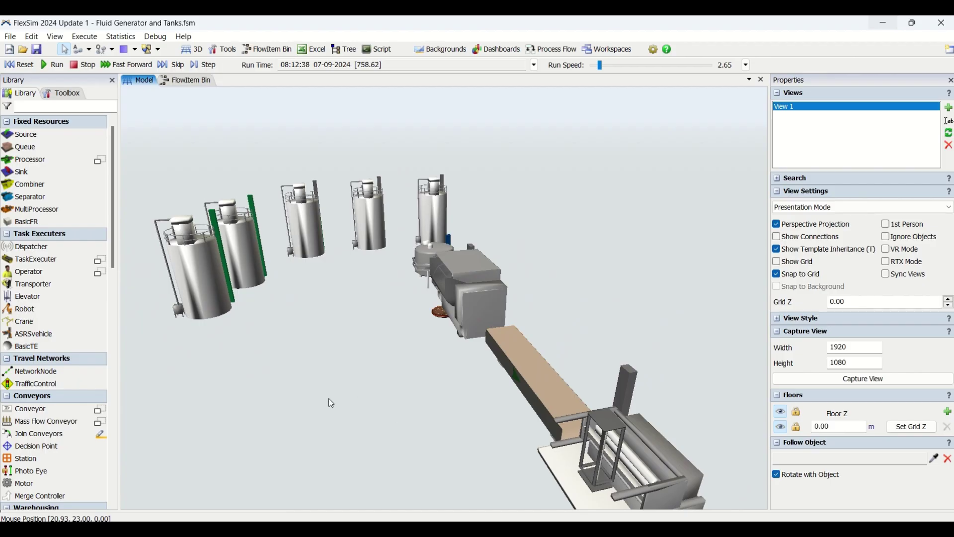
{"action": "right_click_drag", "start_coordinate": [325, 401], "coordinate": [346, 405]}
{"action": "right_click_drag", "start_coordinate": [450, 411], "coordinate": [402, 391]}
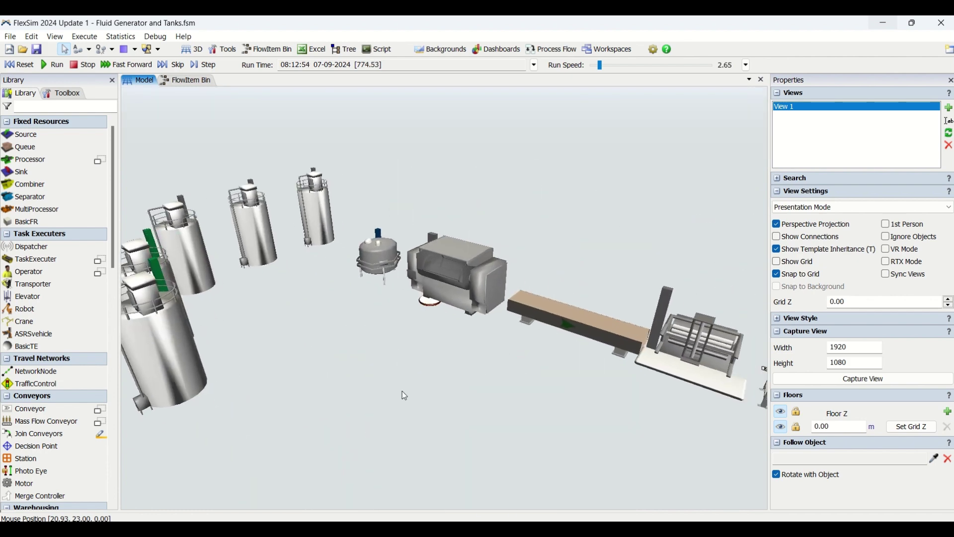
- Bring up the Fluid objects in the library and review how the model's tanks, mixer and fluid conveyor are laid out
{"action": "scroll", "coordinate": [40, 433], "scroll_direction": "down", "scroll_amount": 15}
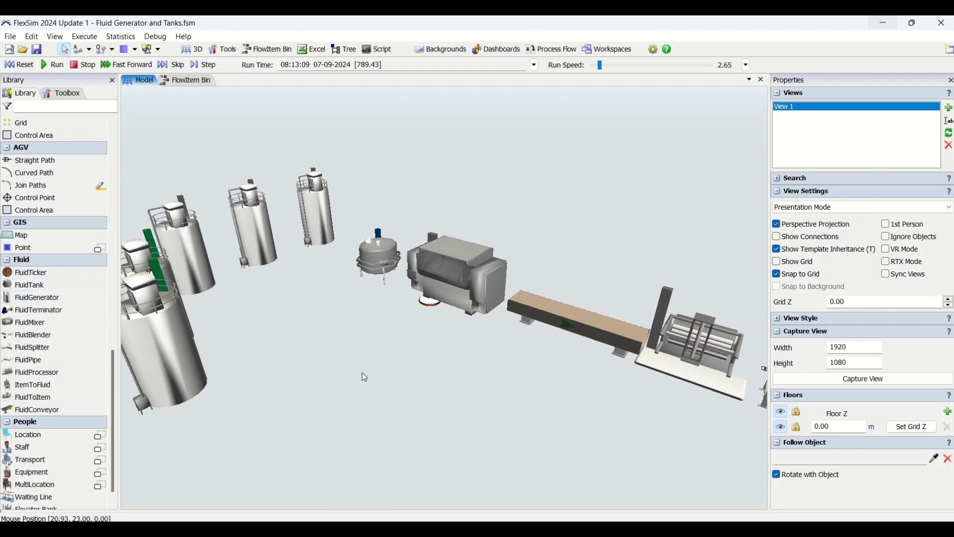
{"action": "left_click_drag", "start_coordinate": [370, 342], "coordinate": [456, 421]}
{"action": "right_click_drag", "start_coordinate": [456, 421], "coordinate": [374, 407]}
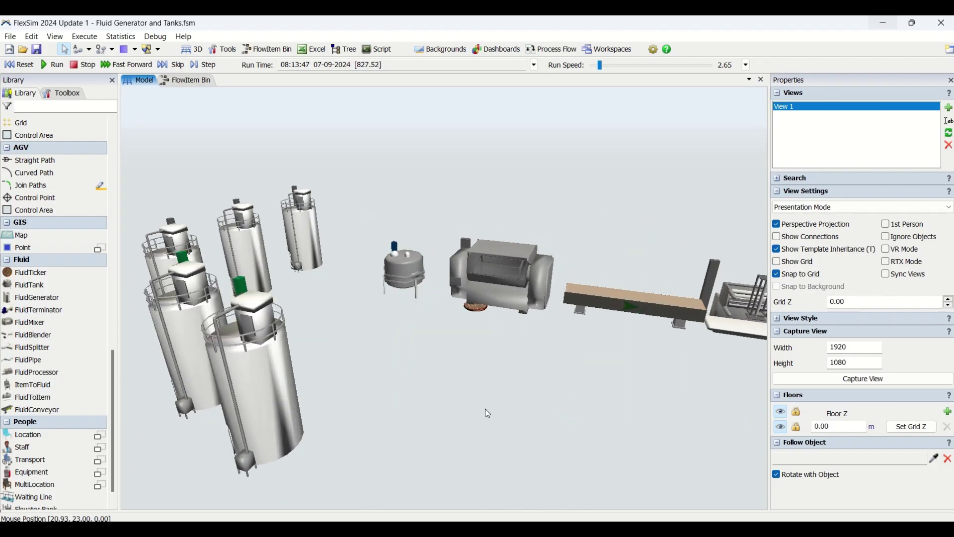
{"action": "right_click_drag", "start_coordinate": [485, 408], "coordinate": [470, 415]}
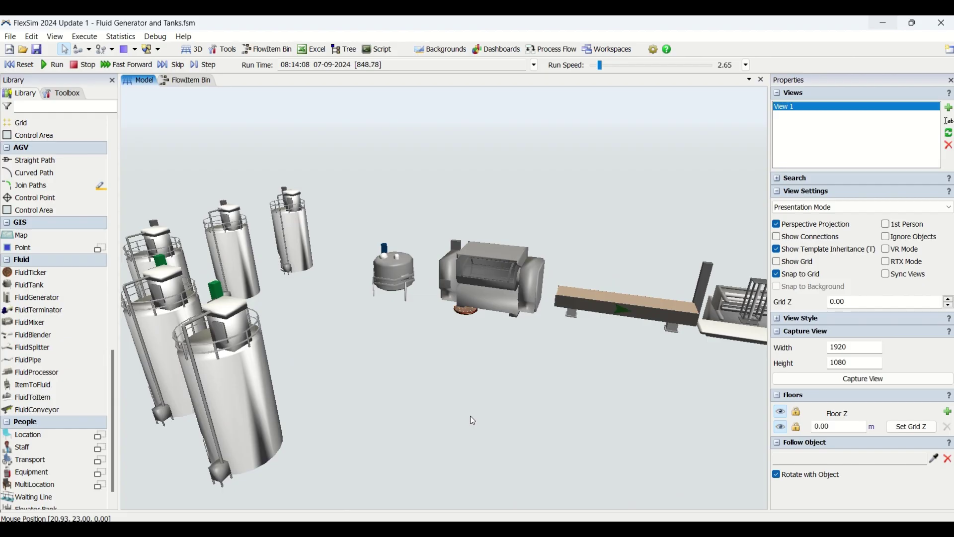
{"action": "right_click_drag", "start_coordinate": [325, 334], "coordinate": [428, 395]}
{"action": "left_click", "coordinate": [427, 396]}
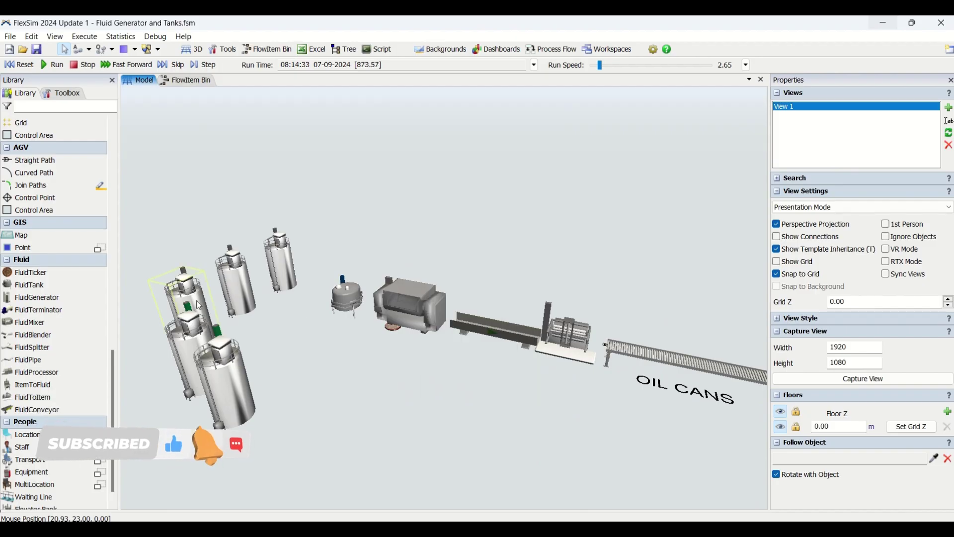
{"action": "left_click", "coordinate": [218, 367]}
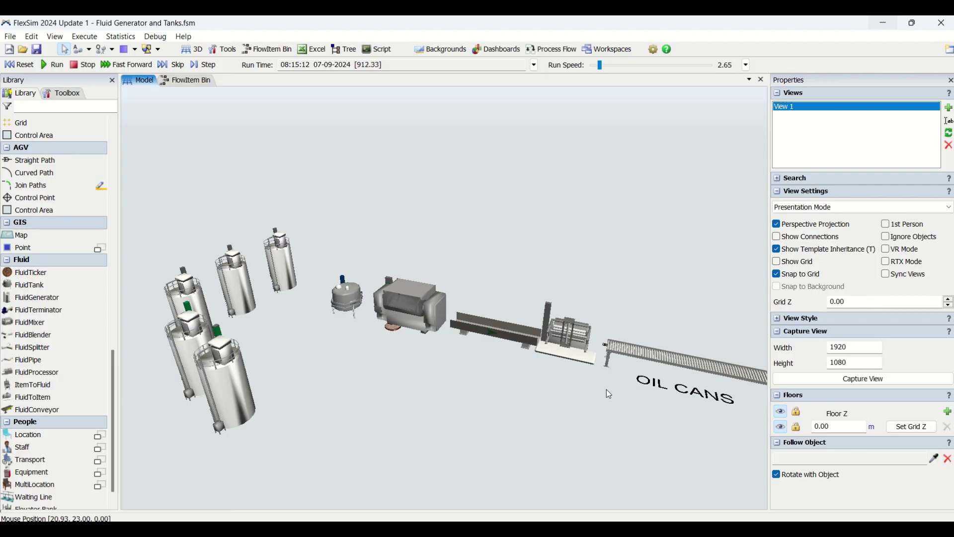
{"action": "left_click_drag", "start_coordinate": [276, 336], "coordinate": [358, 377]}
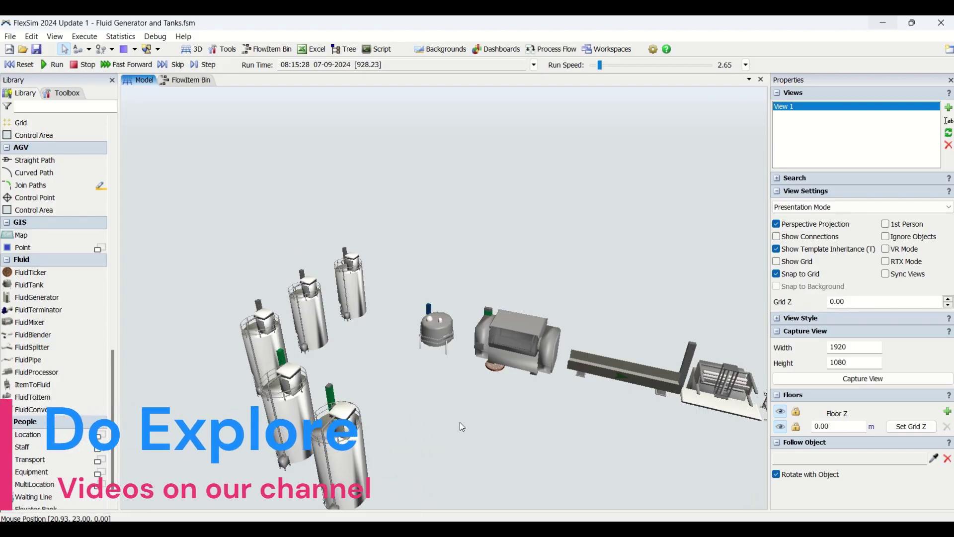
{"action": "right_click_drag", "start_coordinate": [349, 294], "coordinate": [488, 368]}
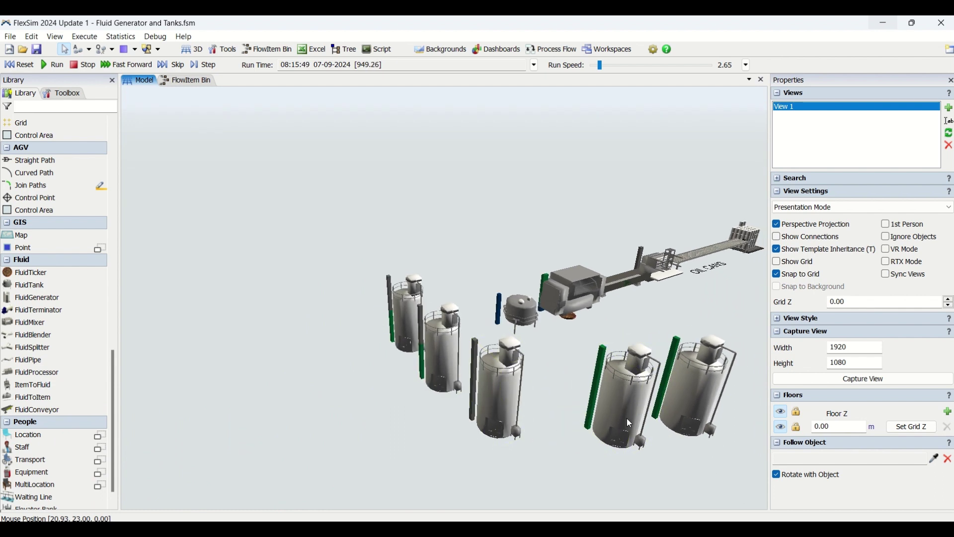
- Inspect the five tall storage tanks and their fluid level bars up close from several angles
{"action": "left_click_drag", "start_coordinate": [406, 413], "coordinate": [404, 441]}
{"action": "right_click_drag", "start_coordinate": [404, 441], "coordinate": [421, 437]}
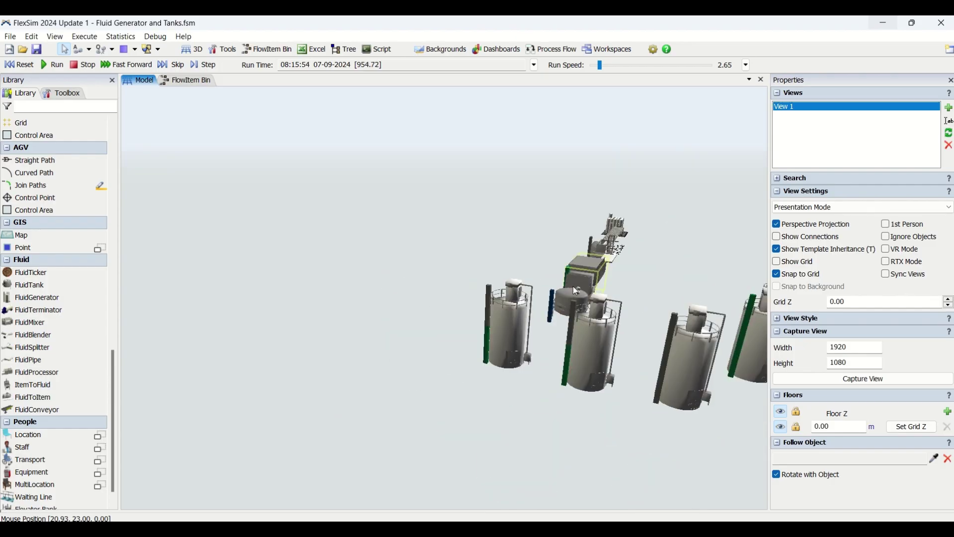
{"action": "scroll", "coordinate": [559, 312], "scroll_direction": "up", "scroll_amount": 4}
{"action": "scroll", "coordinate": [532, 373], "scroll_direction": "up", "scroll_amount": 2}
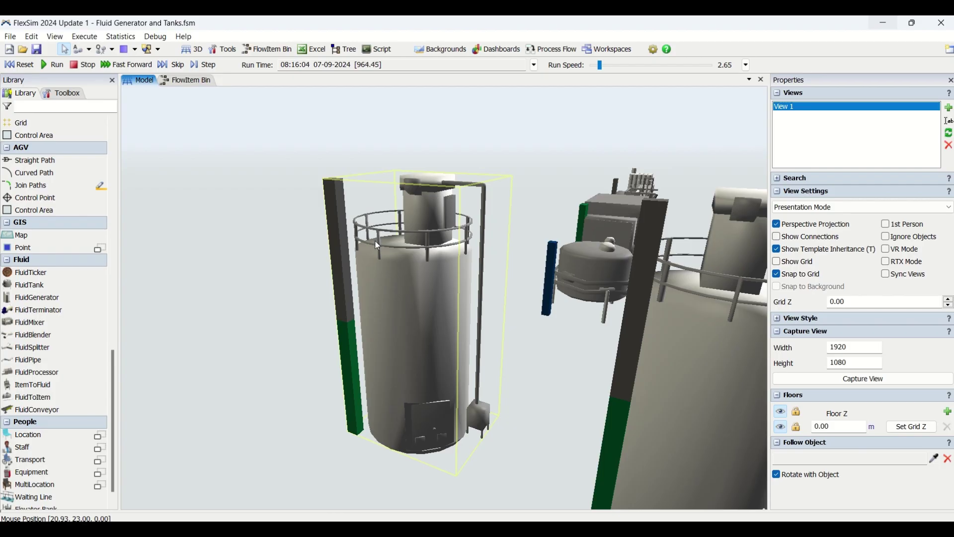
{"action": "scroll", "coordinate": [422, 348], "scroll_direction": "down", "scroll_amount": 3}
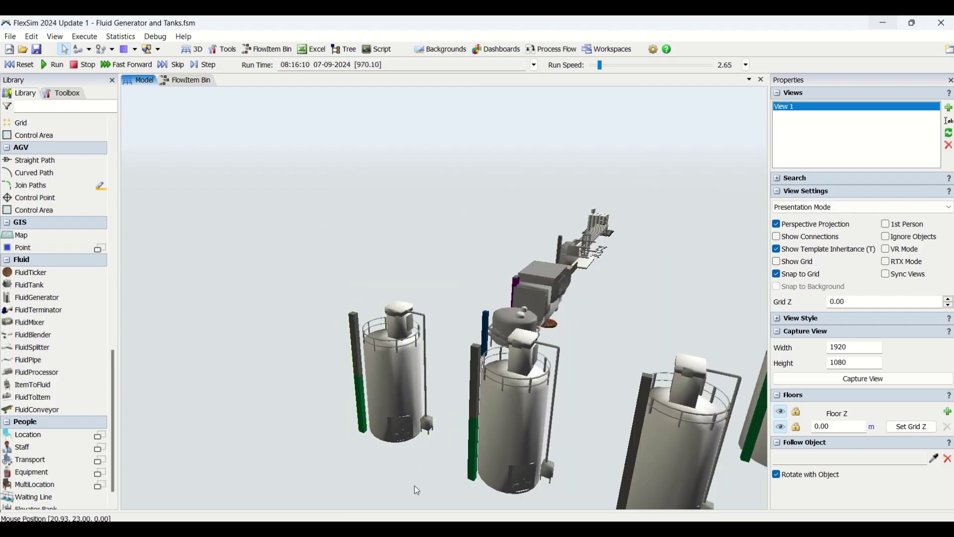
{"action": "scroll", "coordinate": [414, 485], "scroll_direction": "down", "scroll_amount": 2}
{"action": "scroll", "coordinate": [282, 394], "scroll_direction": "up", "scroll_amount": 3}
{"action": "scroll", "coordinate": [464, 365], "scroll_direction": "up", "scroll_amount": 2}
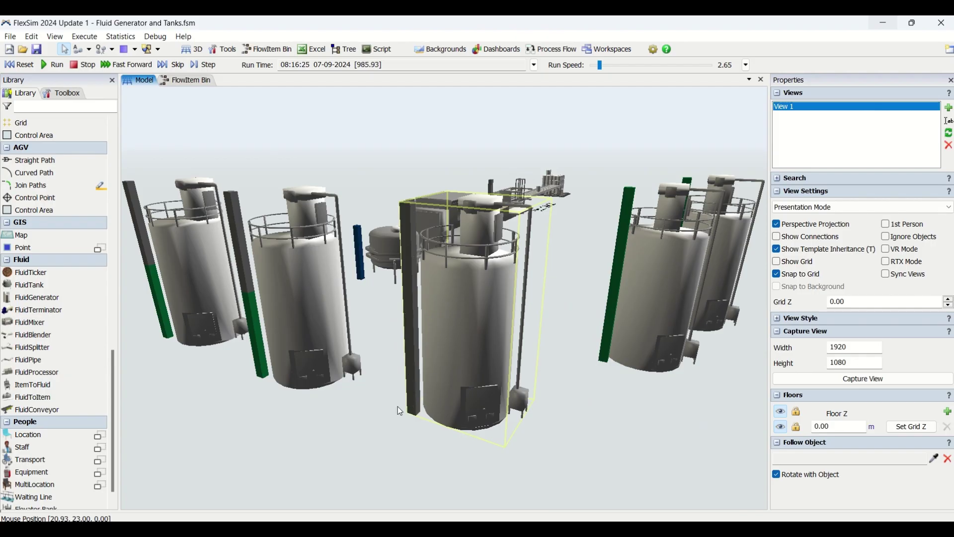
{"action": "mouse_move", "coordinate": [398, 406]}
{"action": "right_mouse_down"}
{"action": "mouse_move", "coordinate": [398, 416]}
{"action": "mouse_move", "coordinate": [382, 413]}
{"action": "right_mouse_up"}
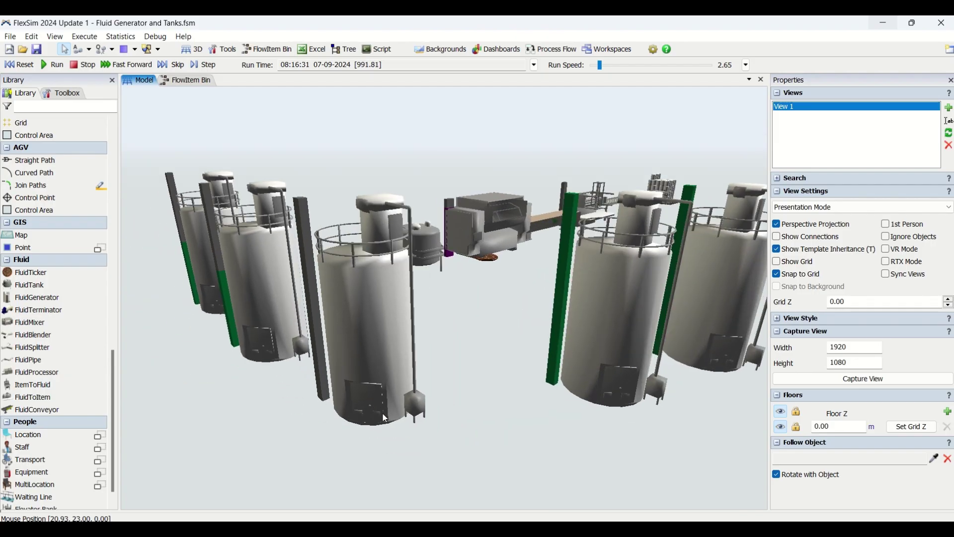
{"action": "left_click_drag", "start_coordinate": [267, 413], "coordinate": [412, 453]}
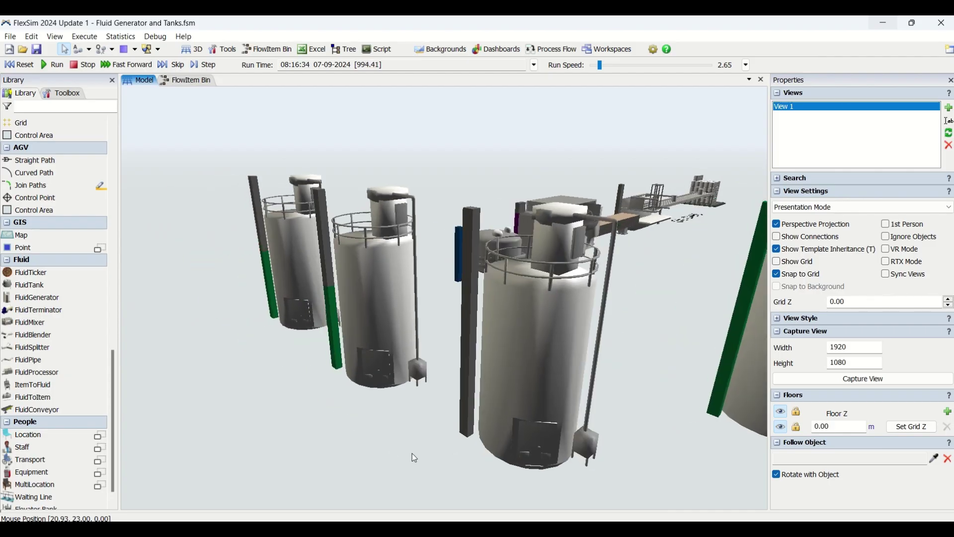
{"action": "left_click", "coordinate": [297, 279]}
{"action": "left_click", "coordinate": [246, 365]}
{"action": "right_click_drag", "start_coordinate": [267, 383], "coordinate": [285, 400]}
{"action": "right_click_drag", "start_coordinate": [361, 308], "coordinate": [392, 323]}
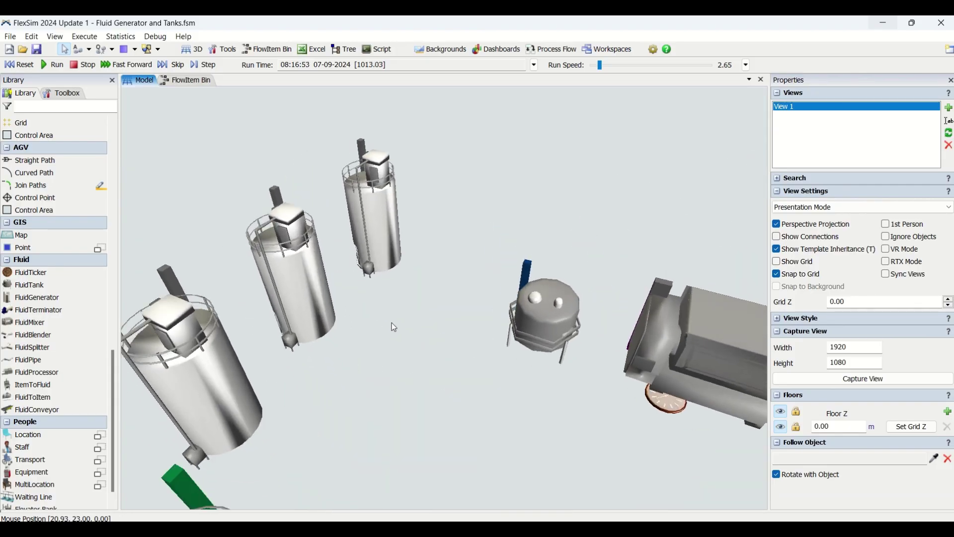
- Switch the model view to Working Mode and hide the connections between objects
{"action": "left_click", "coordinate": [807, 209]}
{"action": "left_click", "coordinate": [807, 219]}
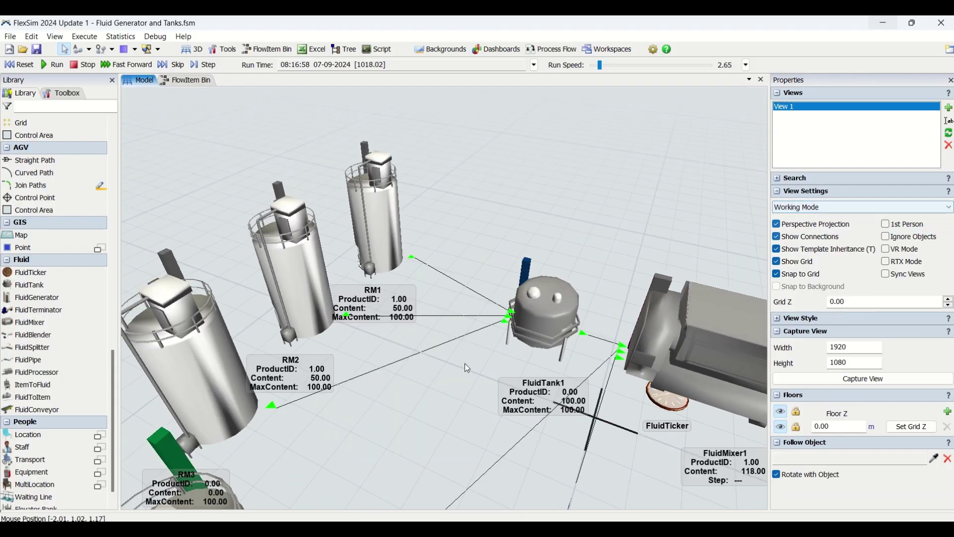
{"action": "right_click_drag", "start_coordinate": [464, 362], "coordinate": [415, 343]}
{"action": "left_click_drag", "start_coordinate": [416, 342], "coordinate": [464, 369]}
{"action": "left_click", "coordinate": [776, 237]}
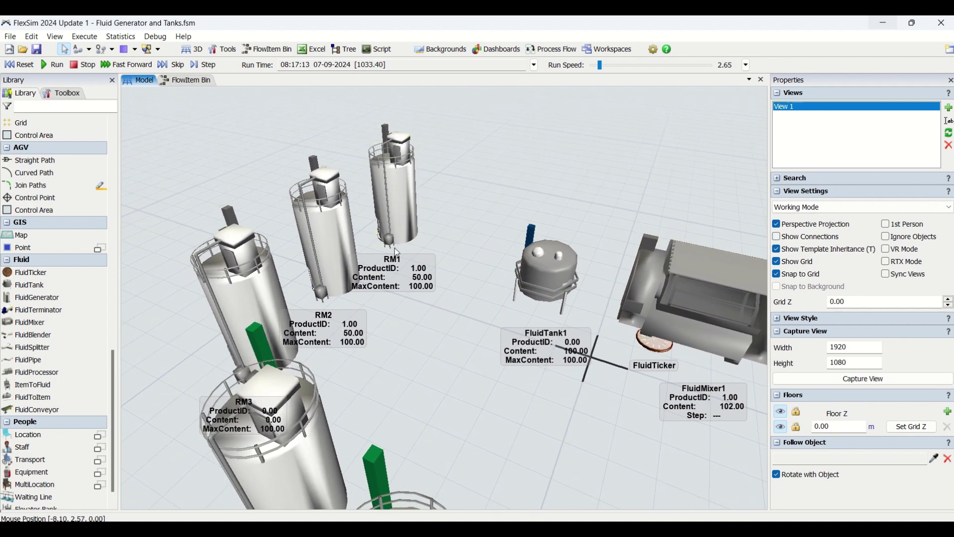
- Add a FluidGenerator to the model floor between the RM1 tank and FluidTank1, and select it
{"action": "right_click_drag", "start_coordinate": [401, 356], "coordinate": [434, 378]}
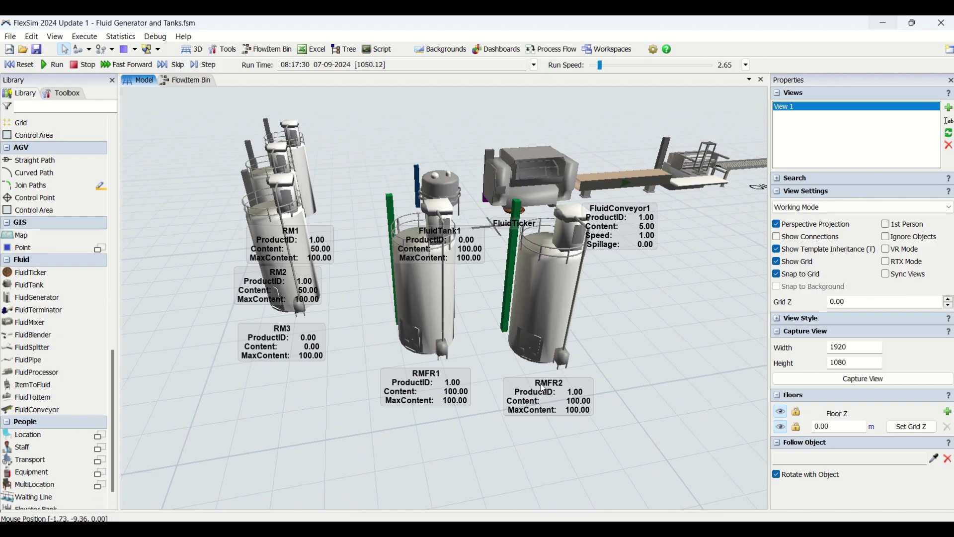
{"action": "left_click_drag", "start_coordinate": [372, 297], "coordinate": [434, 493]}
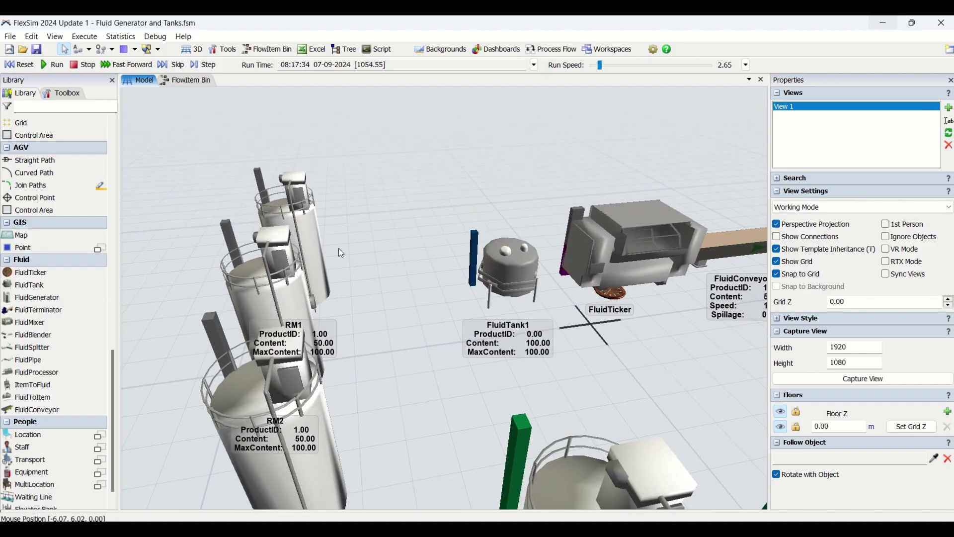
{"action": "left_click_drag", "start_coordinate": [37, 297], "coordinate": [180, 288]}
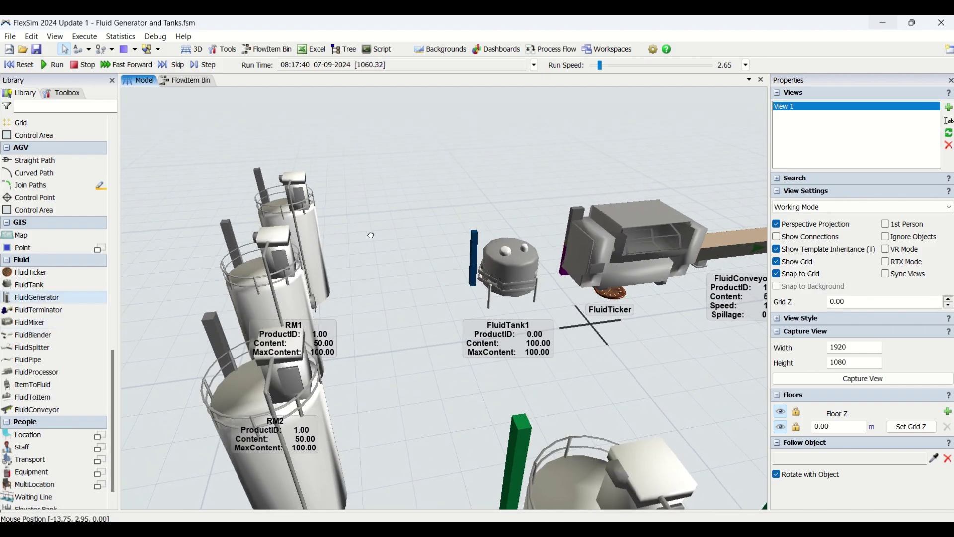
{"action": "left_click_drag", "start_coordinate": [371, 235], "coordinate": [373, 236]}
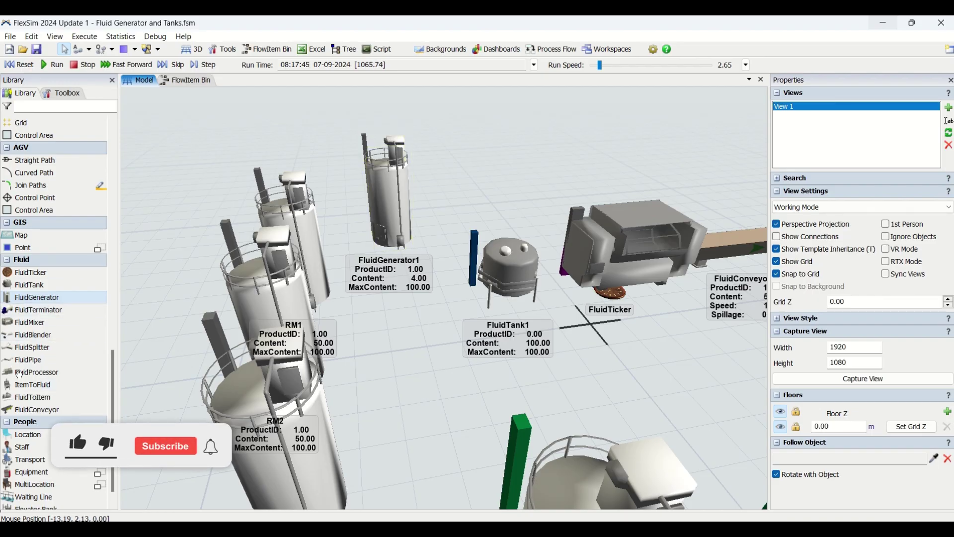
{"action": "left_click", "coordinate": [401, 208]}
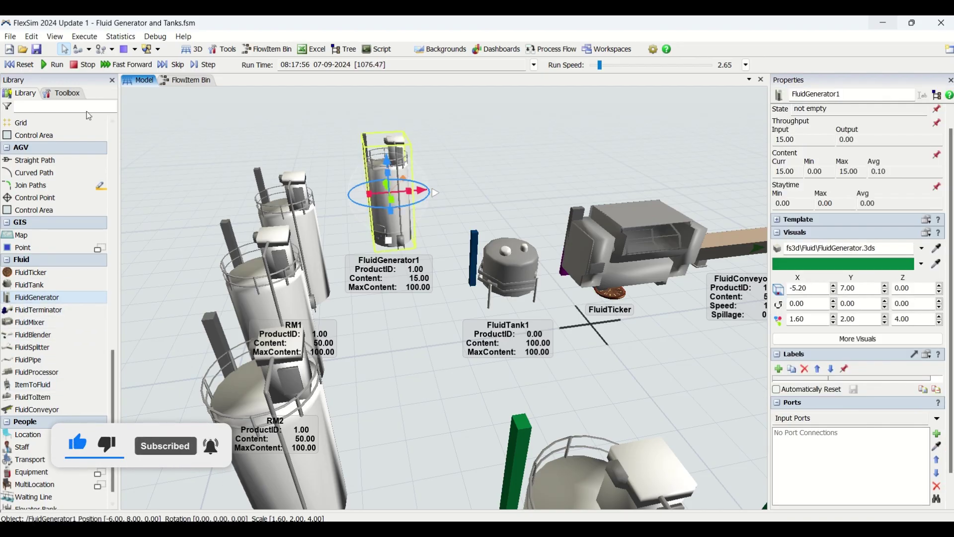
- Reset the simulation and delete the newly added FluidGenerator1
{"action": "left_click", "coordinate": [18, 64]}
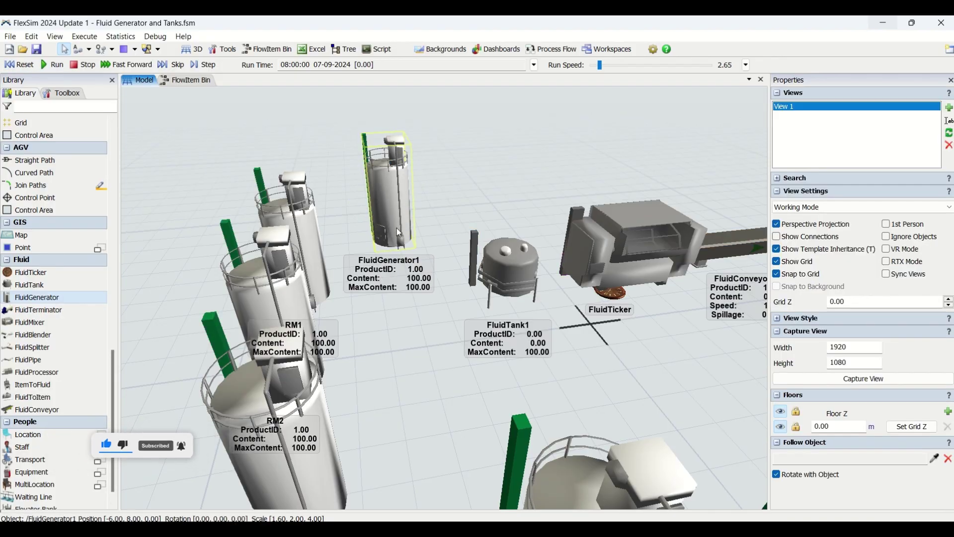
{"action": "left_click", "coordinate": [401, 232]}
- Open the RM1 generator's properties window and place it beside the tank in the model view
{"action": "left_click", "coordinate": [300, 224]}
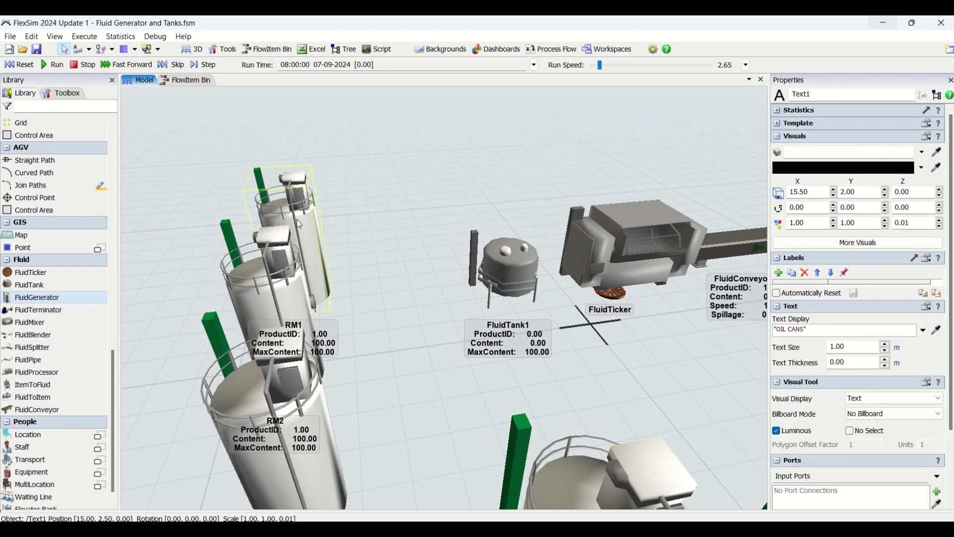
{"action": "double_click", "coordinate": [298, 220]}
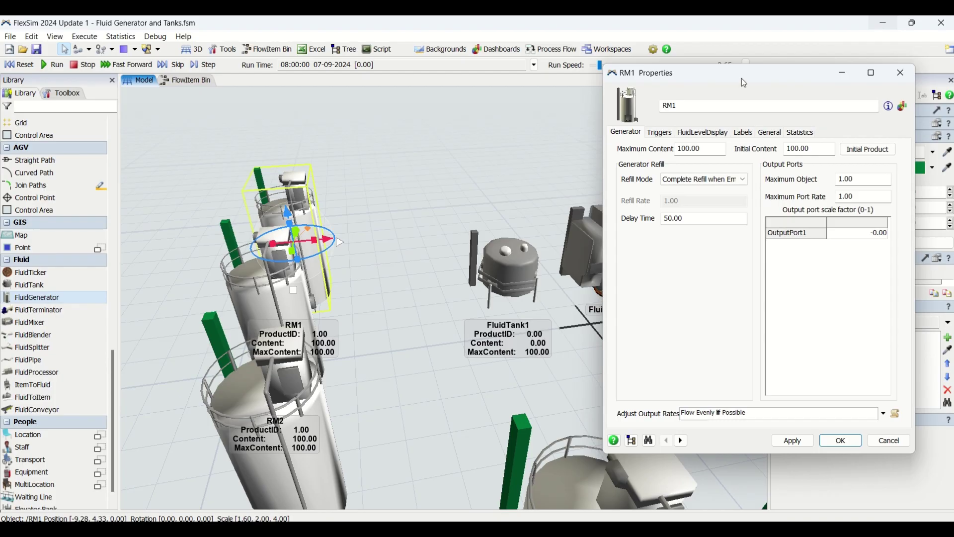
{"action": "left_click_drag", "start_coordinate": [758, 74], "coordinate": [553, 90]}
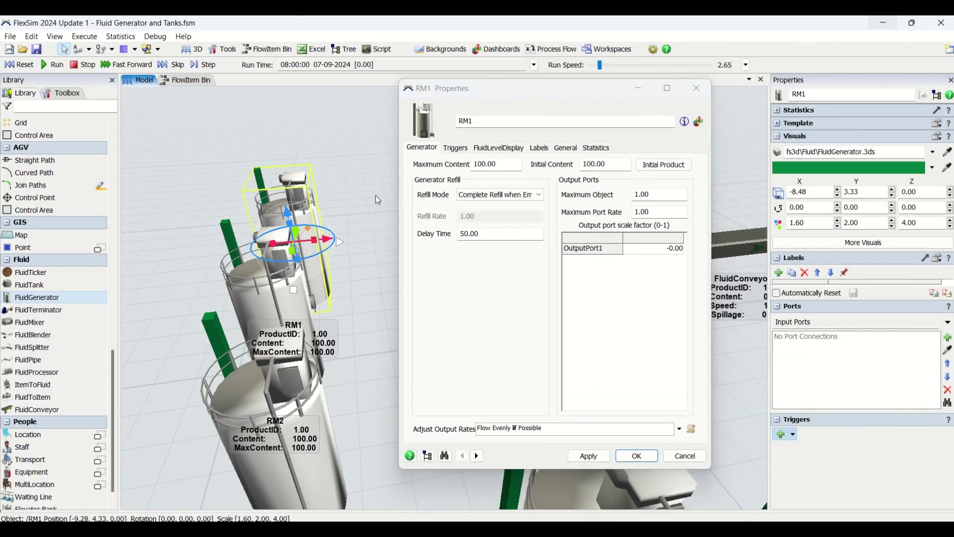
{"action": "left_click", "coordinate": [288, 217]}
{"action": "left_click", "coordinate": [287, 213]}
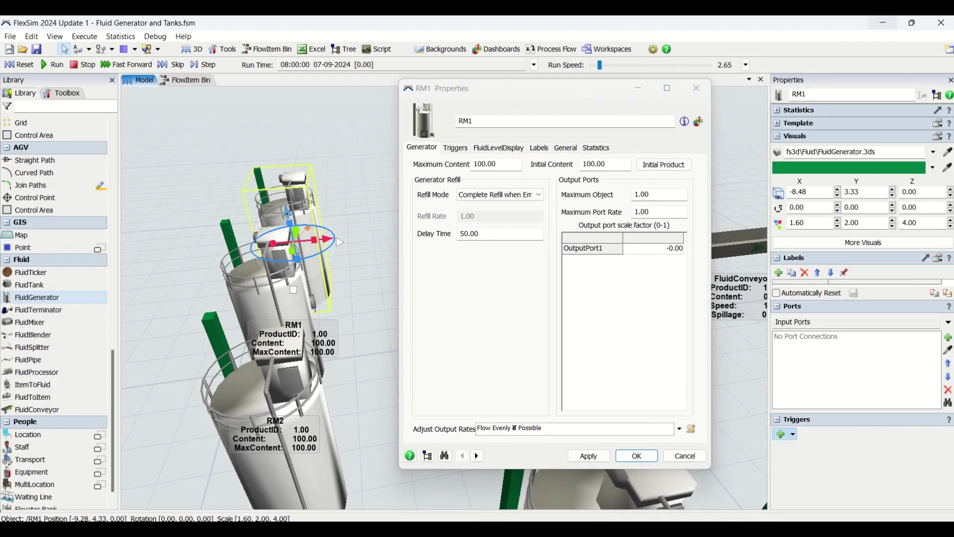
{"action": "left_click", "coordinate": [482, 122]}
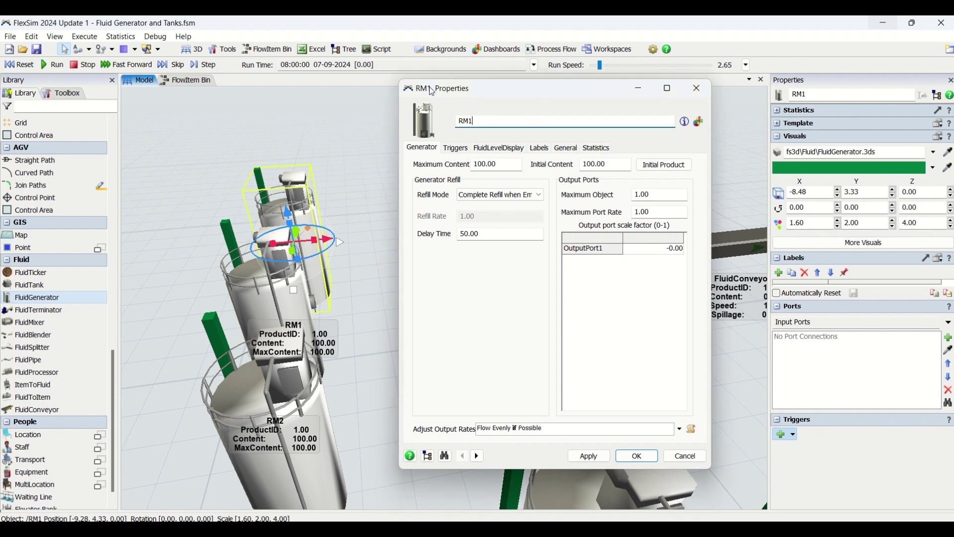
- Review RM1's initial content and choose Complete Refill when Empty as its refill mode
{"action": "left_click", "coordinate": [501, 331]}
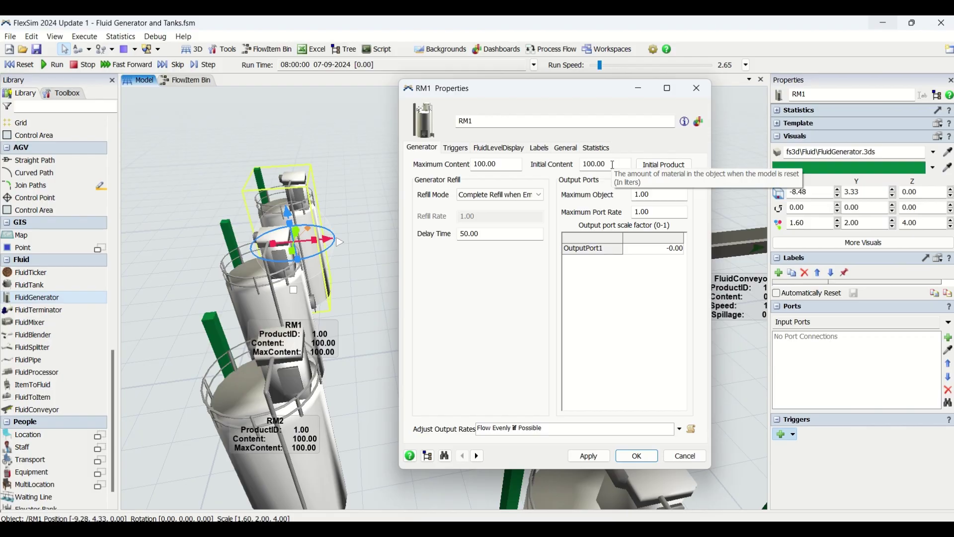
{"action": "left_click_drag", "start_coordinate": [613, 164], "coordinate": [570, 169]}
{"action": "left_click", "coordinate": [535, 187]}
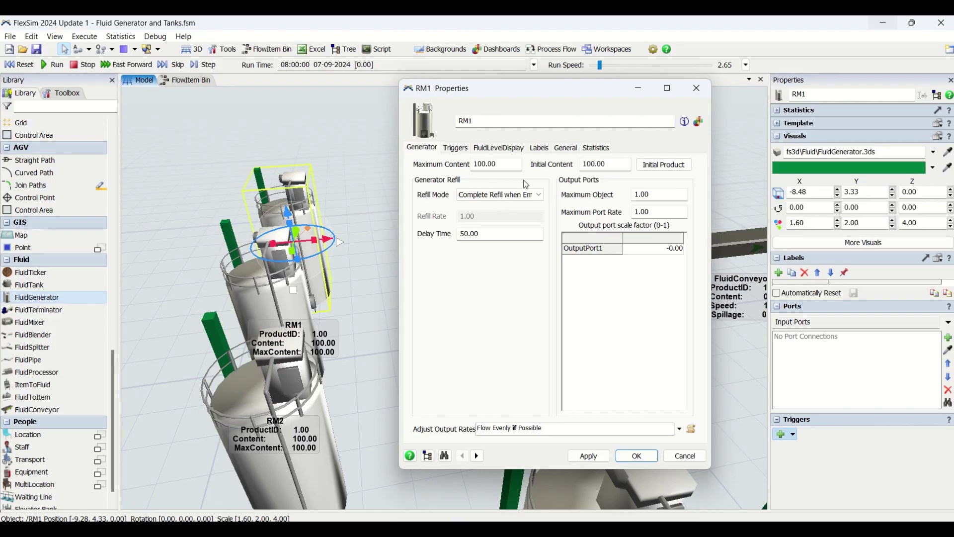
{"action": "left_click", "coordinate": [534, 197]}
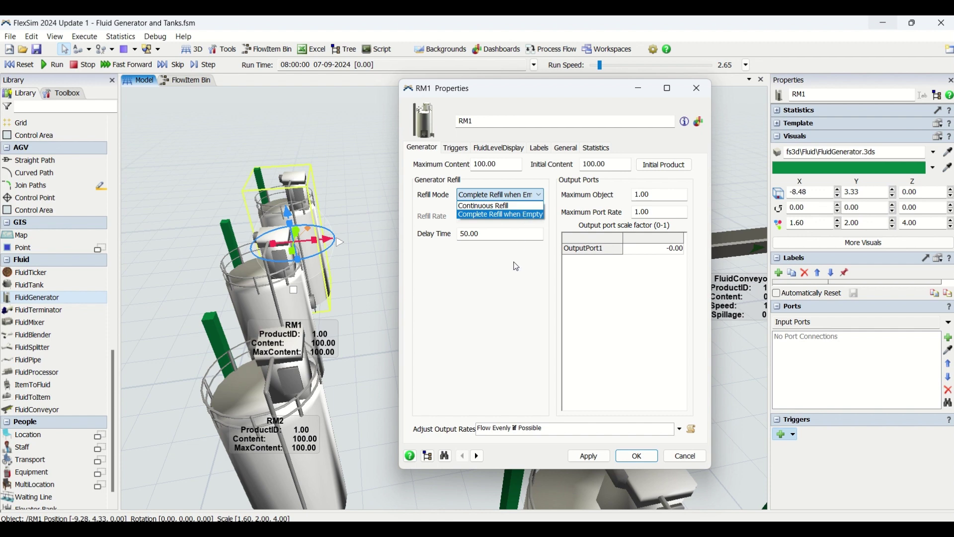
{"action": "left_click", "coordinate": [524, 217]}
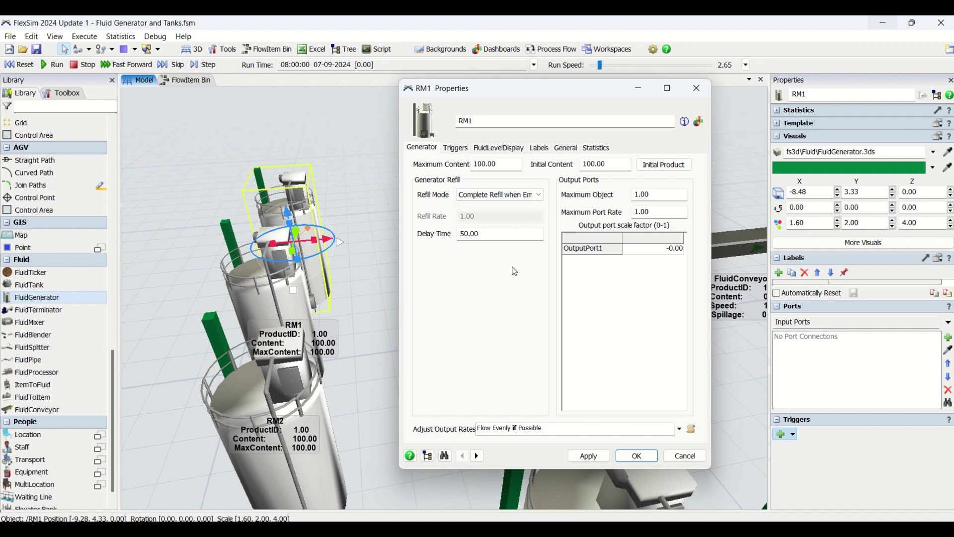
- Switch the RM1 generator's refill mode to Continuous Refill
{"action": "left_click", "coordinate": [497, 194]}
{"action": "left_click", "coordinate": [491, 212]}
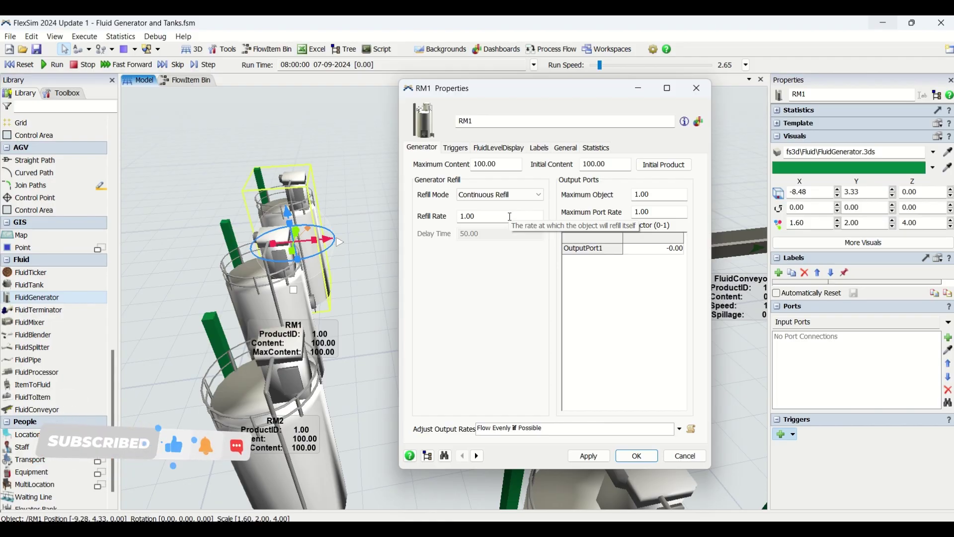
{"action": "left_click_drag", "start_coordinate": [466, 88], "coordinate": [453, 114]}
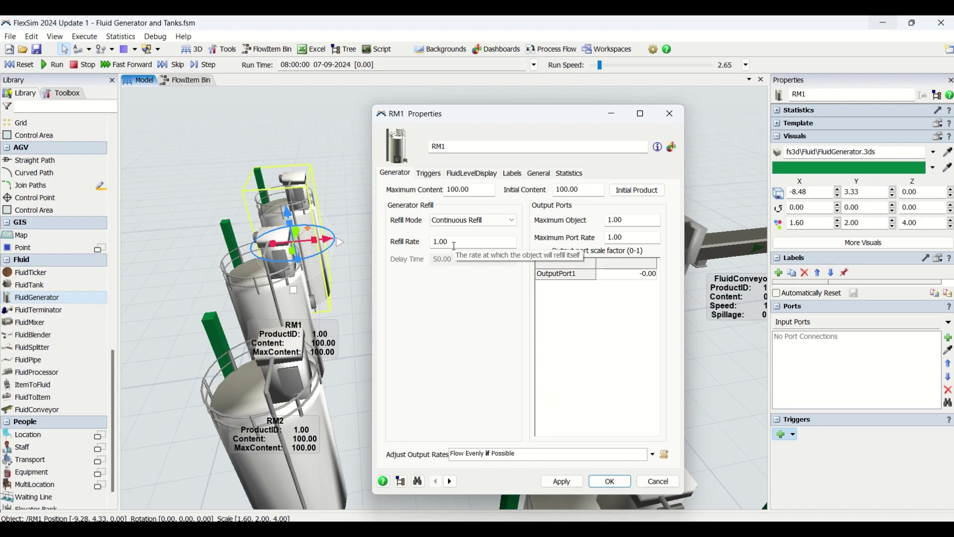
- Open the FluidTicker's properties from the model, review its tick time and controlled fluid objects, and close them
{"action": "left_click_drag", "start_coordinate": [483, 121], "coordinate": [331, 124]}
{"action": "left_click", "coordinate": [610, 297]}
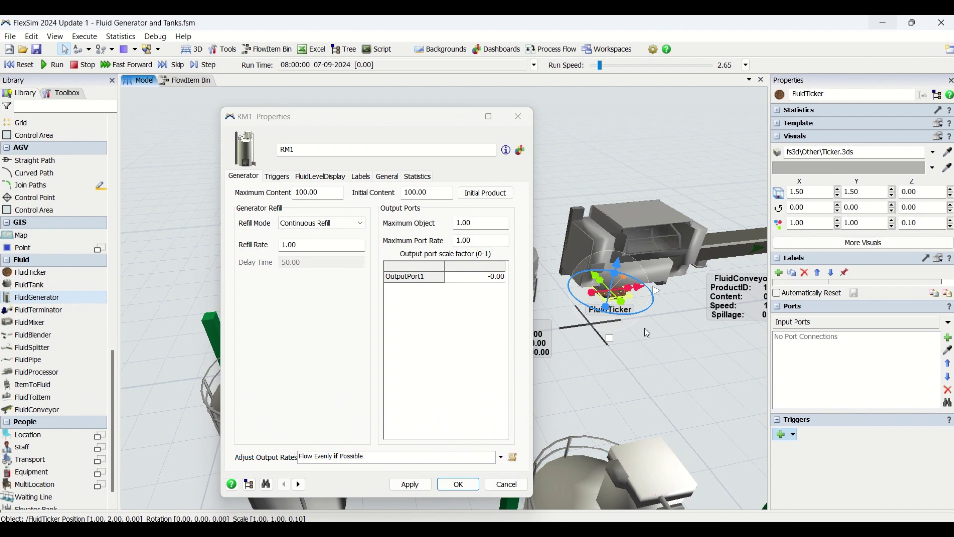
{"action": "left_click", "coordinate": [670, 349]}
{"action": "left_click", "coordinate": [616, 298]}
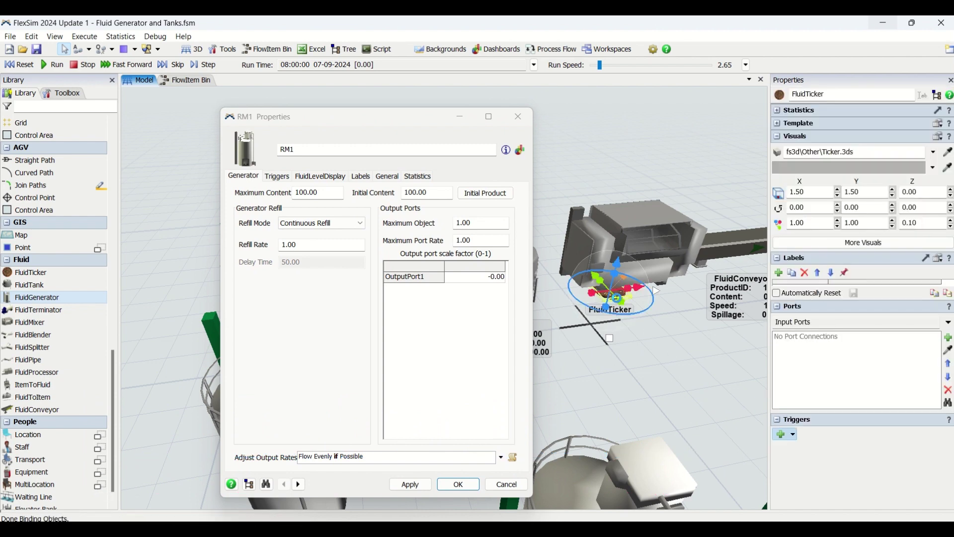
{"action": "double_click", "coordinate": [616, 298]}
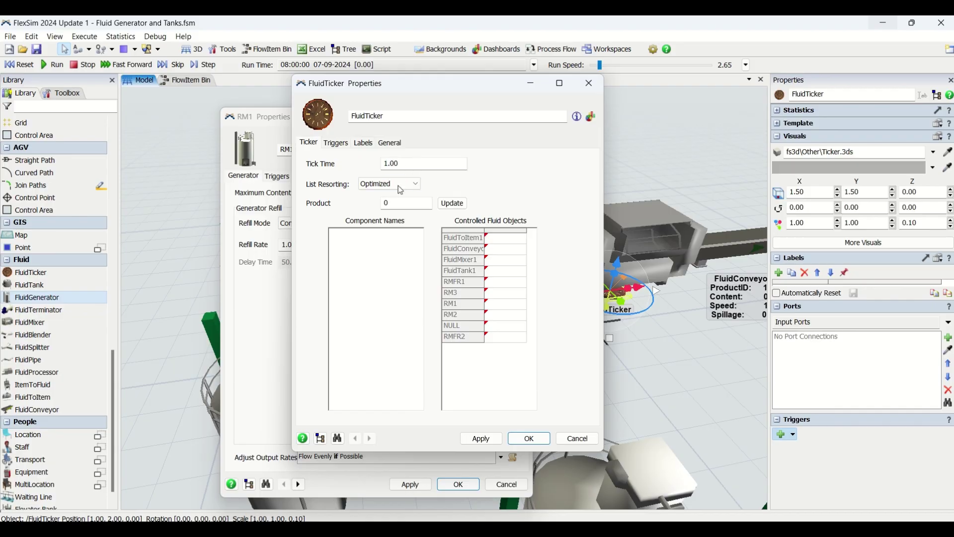
{"action": "left_click", "coordinate": [539, 439]}
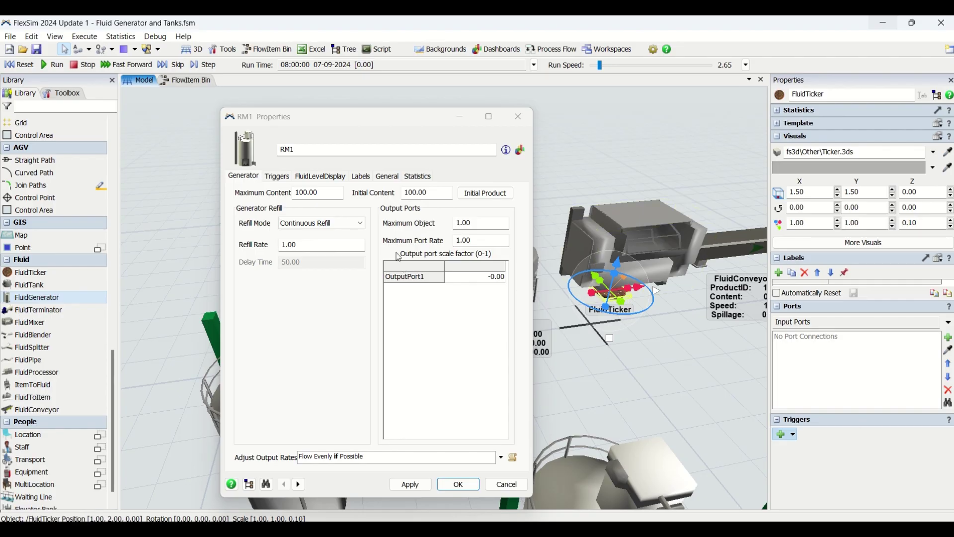
- Set RM1's refill mode to Complete Refill when Empty and place its properties window beside the RM tanks
{"action": "left_click", "coordinate": [300, 224]}
{"action": "left_click", "coordinate": [303, 240]}
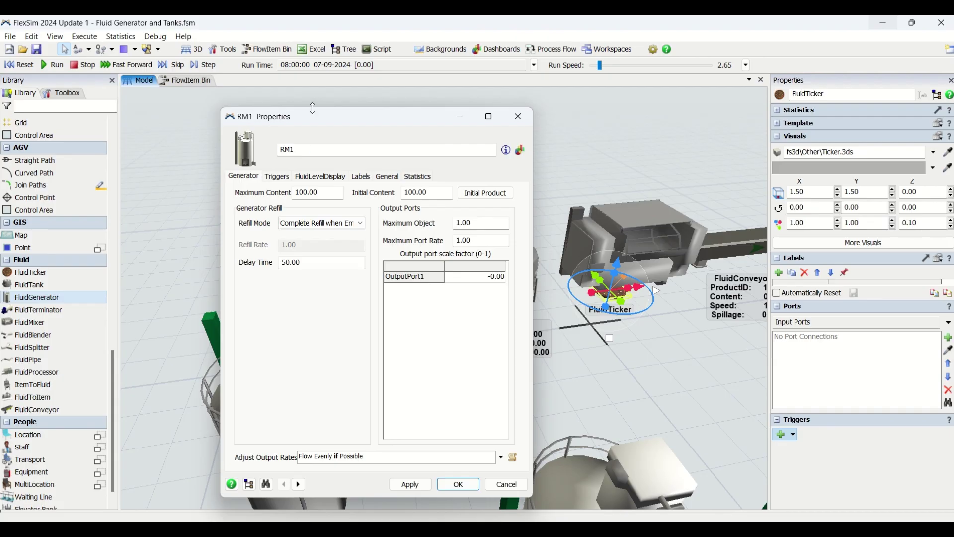
{"action": "left_click_drag", "start_coordinate": [323, 120], "coordinate": [463, 110]}
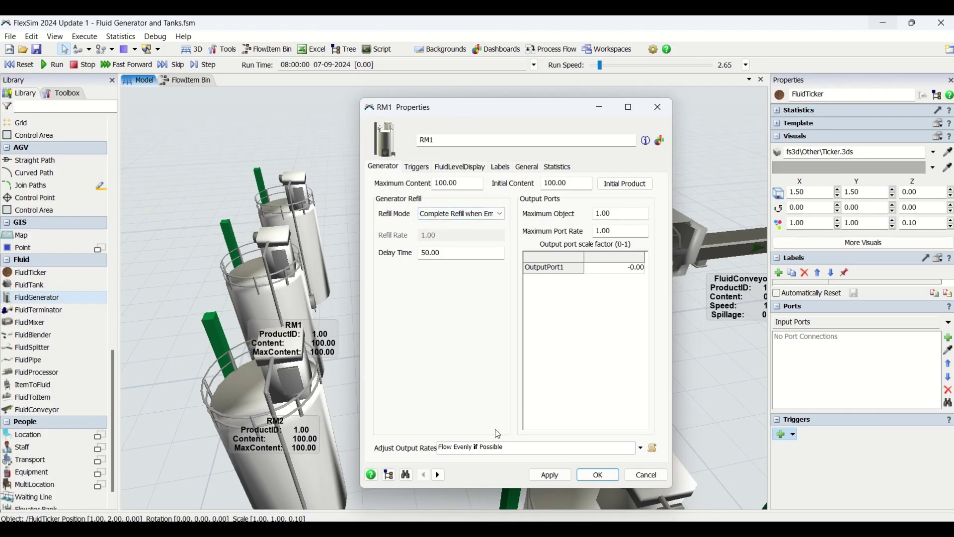
{"action": "left_click_drag", "start_coordinate": [573, 117], "coordinate": [551, 113]}
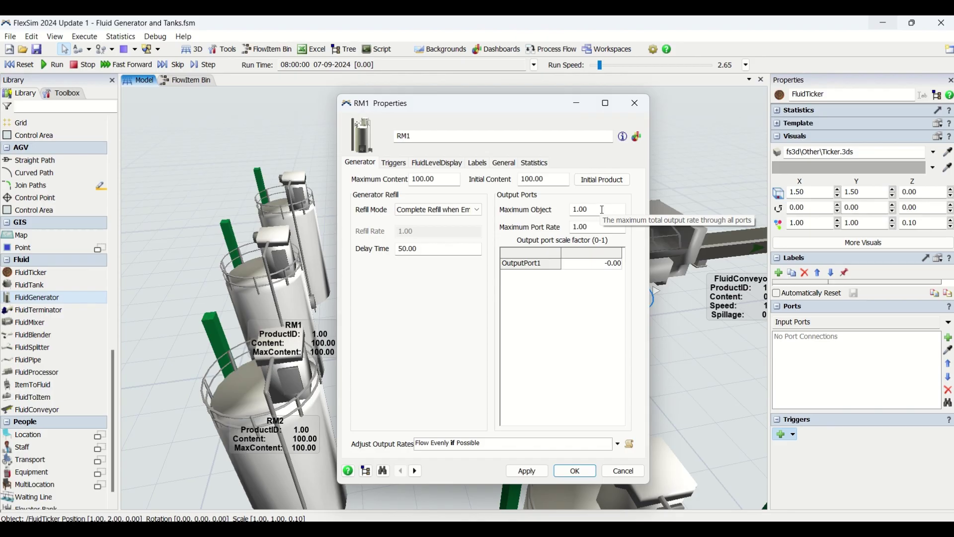
- Review RM1's maximum object rate, maximum port rate and output port scale factor, and glance at its trigger list
{"action": "double_click", "coordinate": [603, 210]}
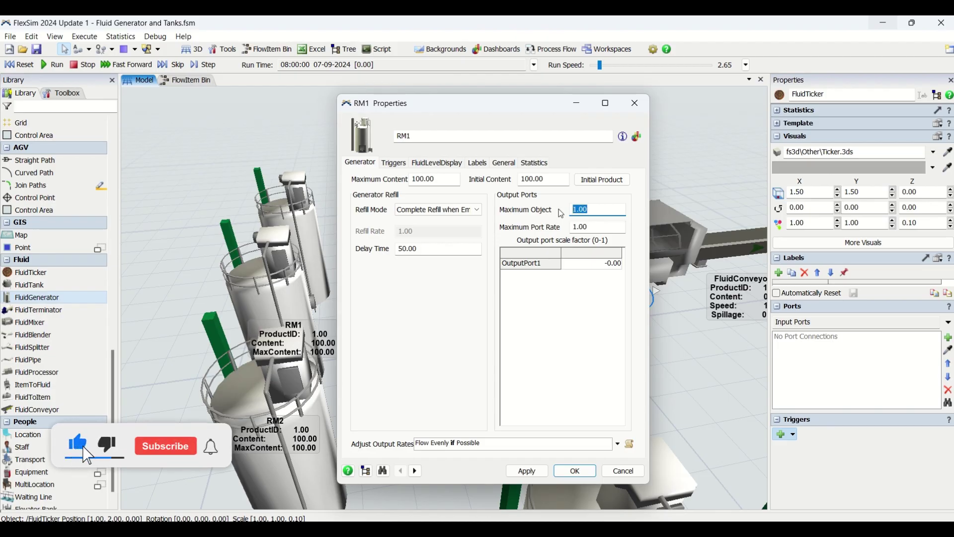
{"action": "double_click", "coordinate": [603, 227]}
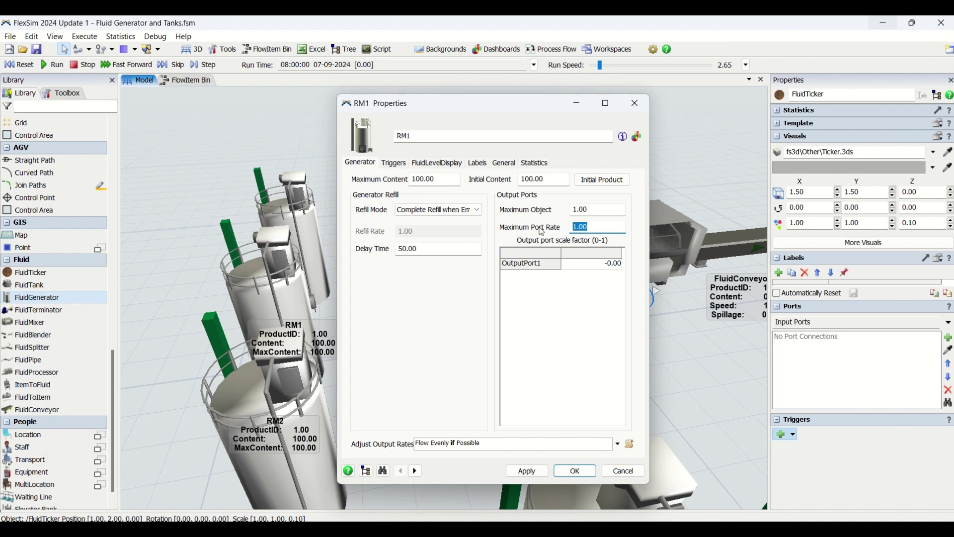
{"action": "double_click", "coordinate": [592, 208]}
{"action": "left_click", "coordinate": [586, 227]}
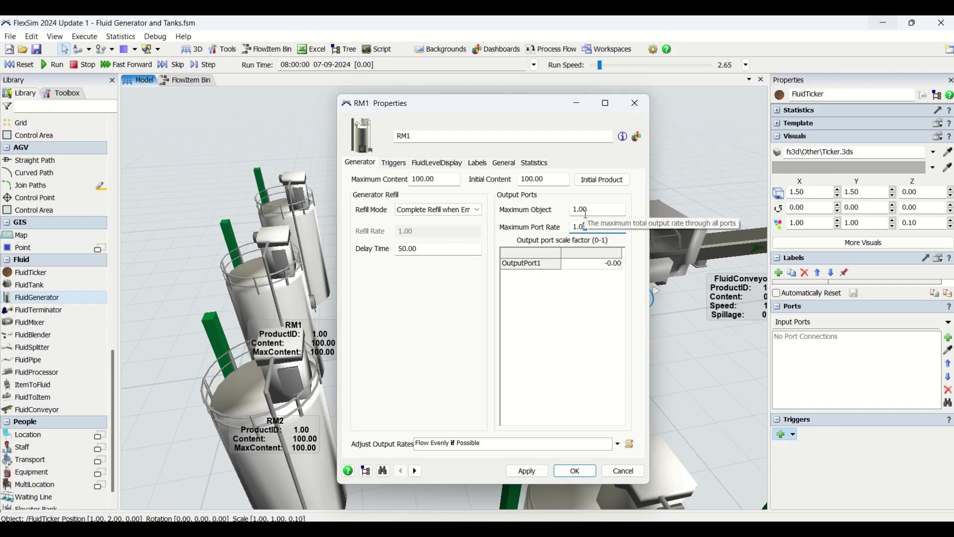
{"action": "left_click", "coordinate": [589, 263]}
{"action": "left_click_drag", "start_coordinate": [592, 227], "coordinate": [561, 220]}
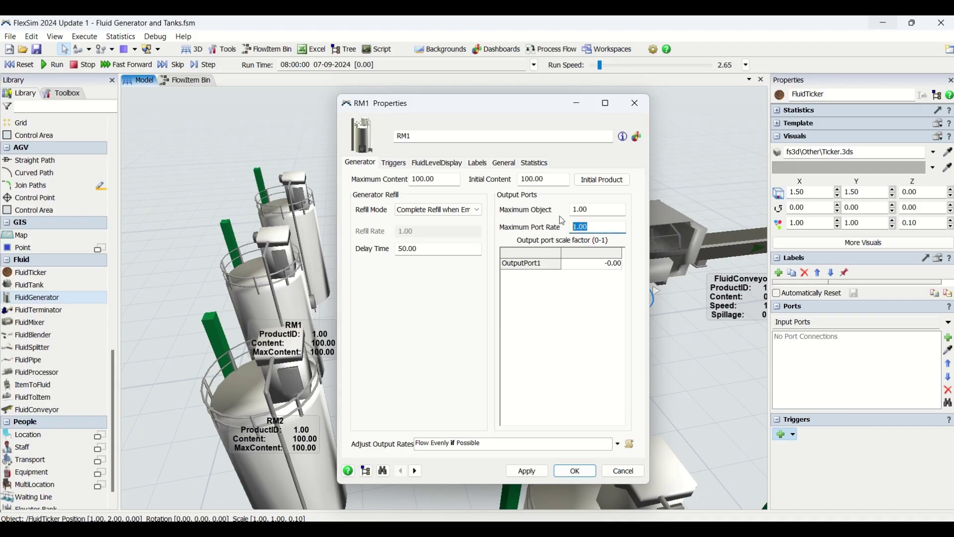
{"action": "left_click", "coordinate": [540, 351]}
{"action": "left_click", "coordinate": [394, 163]}
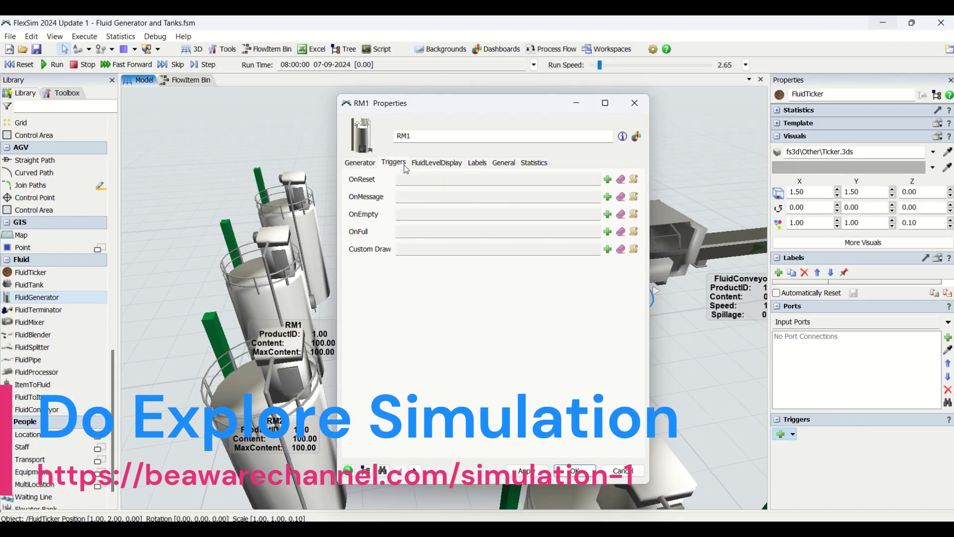
{"action": "left_click", "coordinate": [360, 163]}
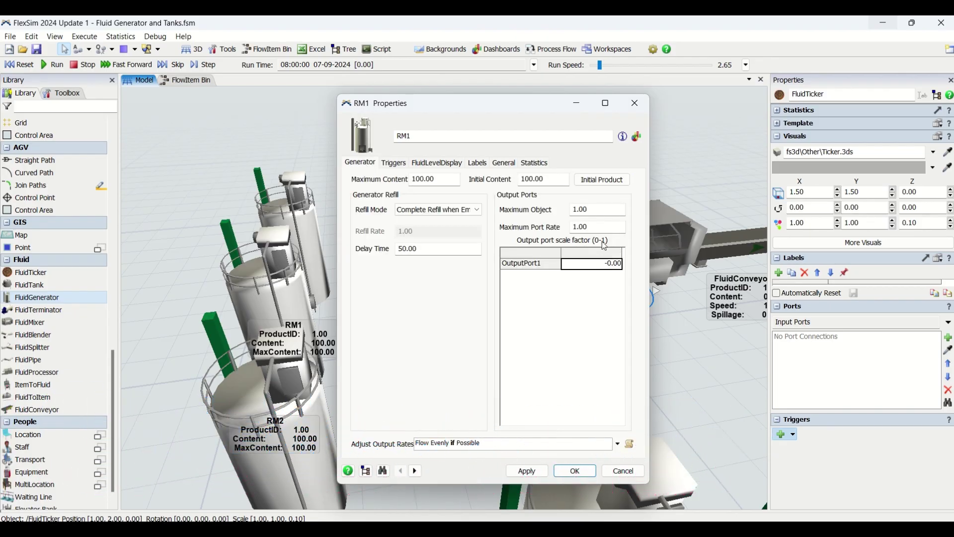
- Set RM1's OutputPort1 scale factor to 1 and apply the change
{"action": "left_click", "coordinate": [605, 334]}
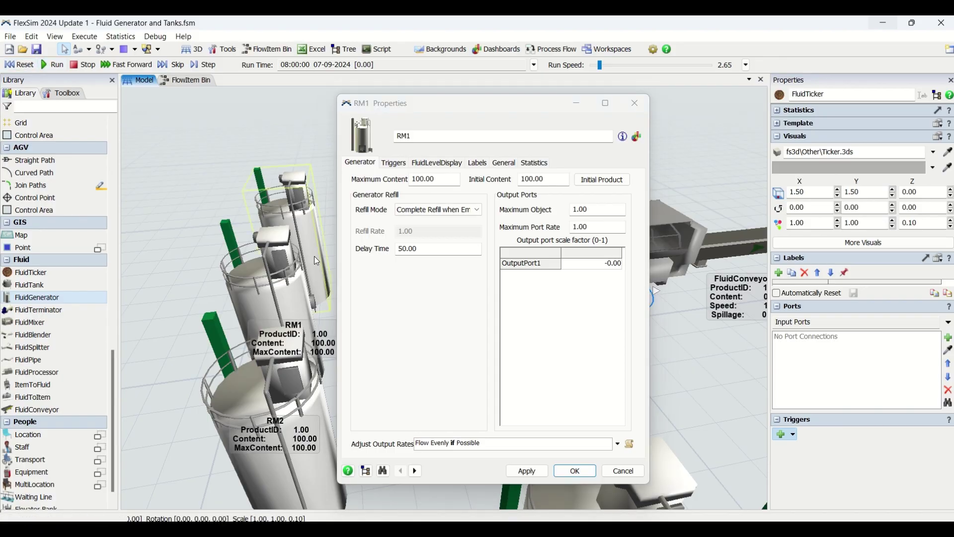
{"action": "left_click", "coordinate": [268, 288]}
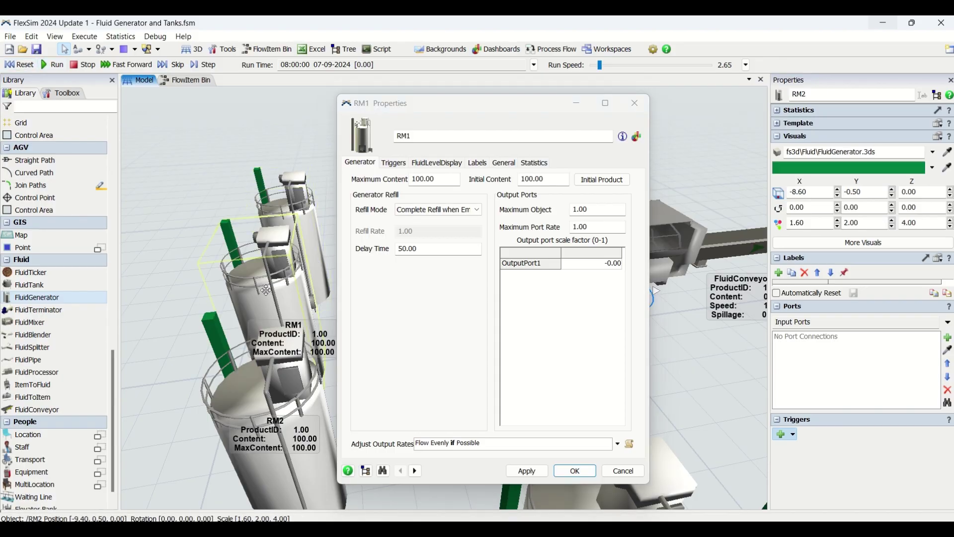
{"action": "left_click", "coordinate": [615, 268]}
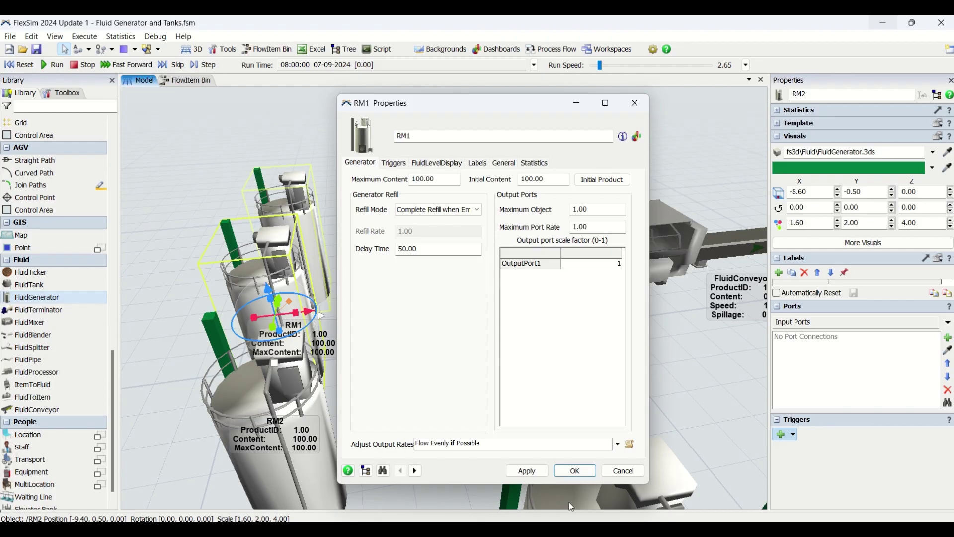
{"action": "left_click", "coordinate": [527, 471]}
- Review RM1's triggers and the actions available for OnReset without adding one
{"action": "left_click", "coordinate": [394, 164]}
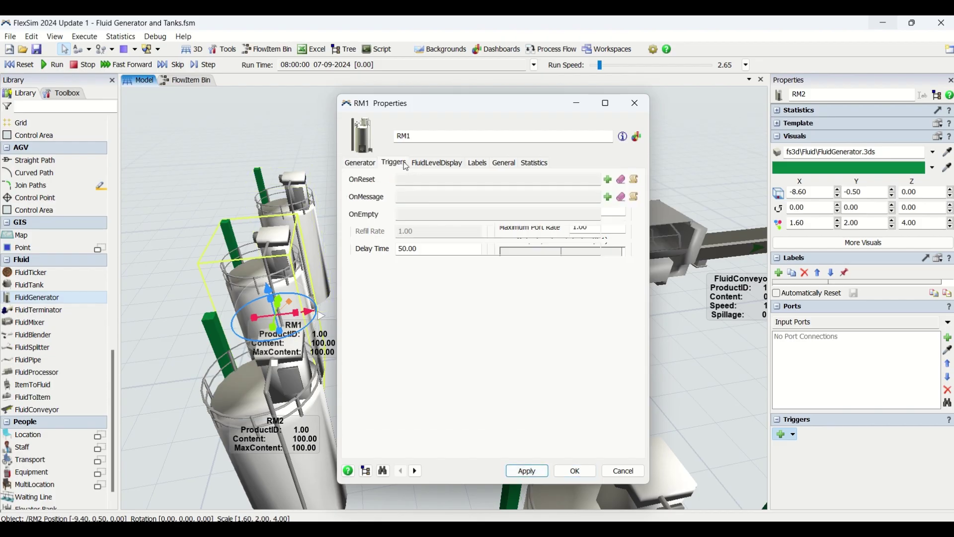
{"action": "left_click", "coordinate": [360, 163]}
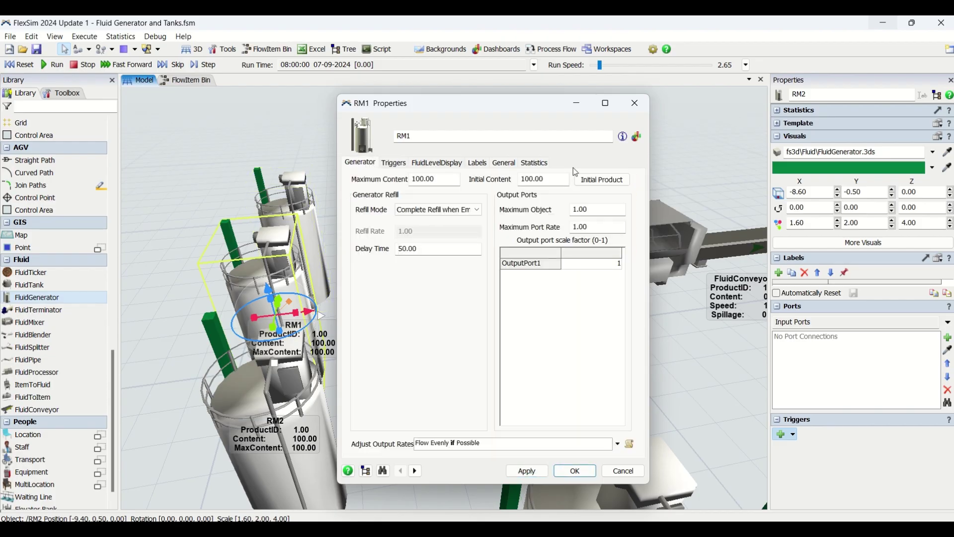
{"action": "left_click", "coordinate": [394, 163]}
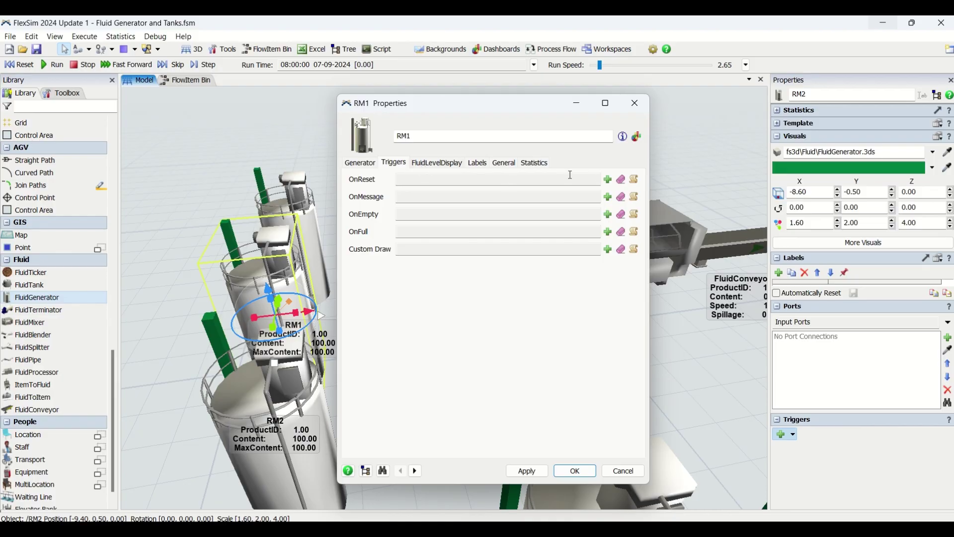
{"action": "left_click", "coordinate": [611, 180]}
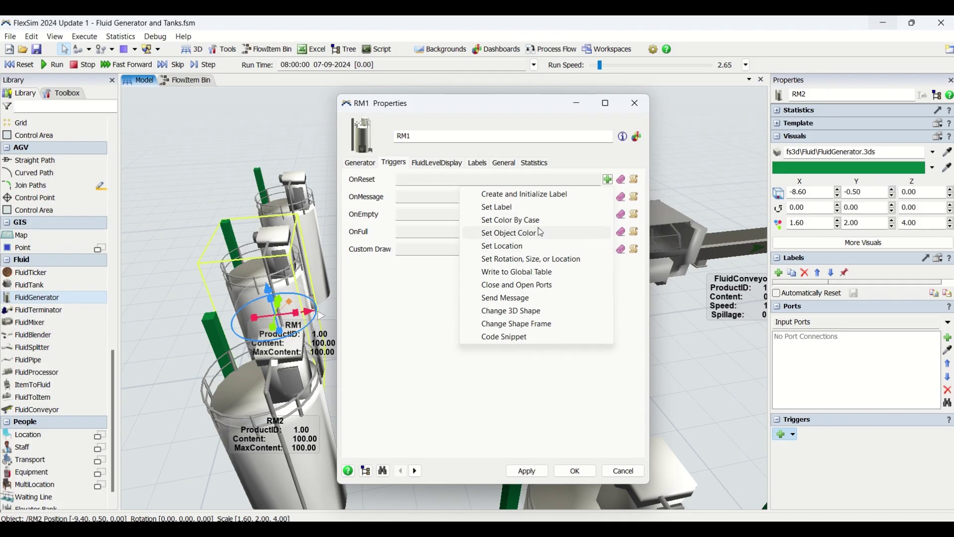
{"action": "left_click", "coordinate": [486, 375]}
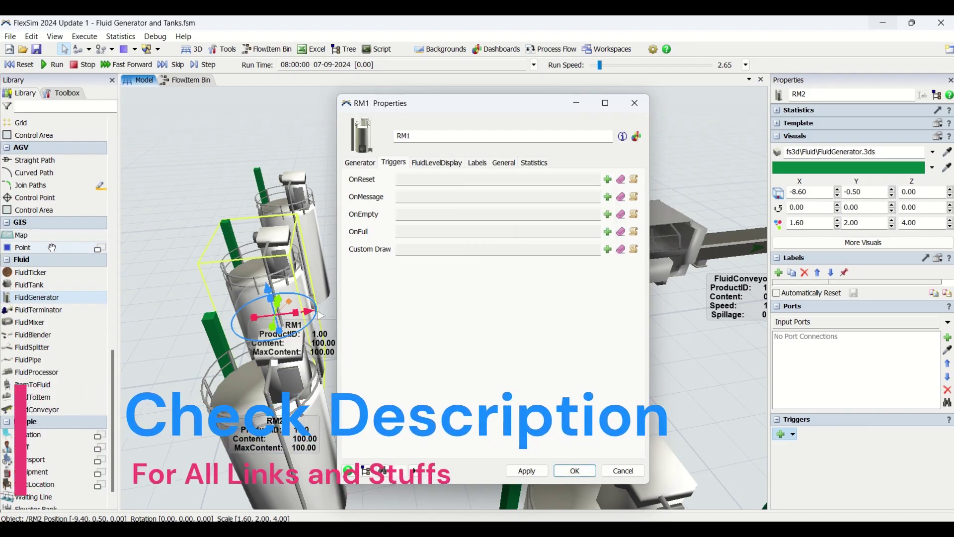
{"action": "scroll", "coordinate": [52, 248], "scroll_direction": "up", "scroll_amount": 15}
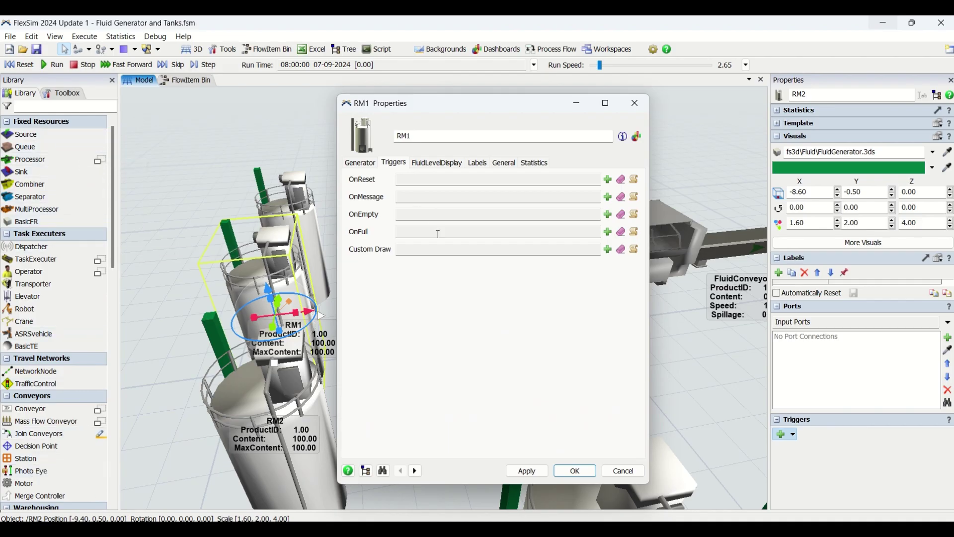
{"action": "mouse_move", "coordinate": [438, 234]}
- Switch RM1's level indicator off and back on in its fluid level display, and try the Cylindrical shape
{"action": "left_click", "coordinate": [439, 164]}
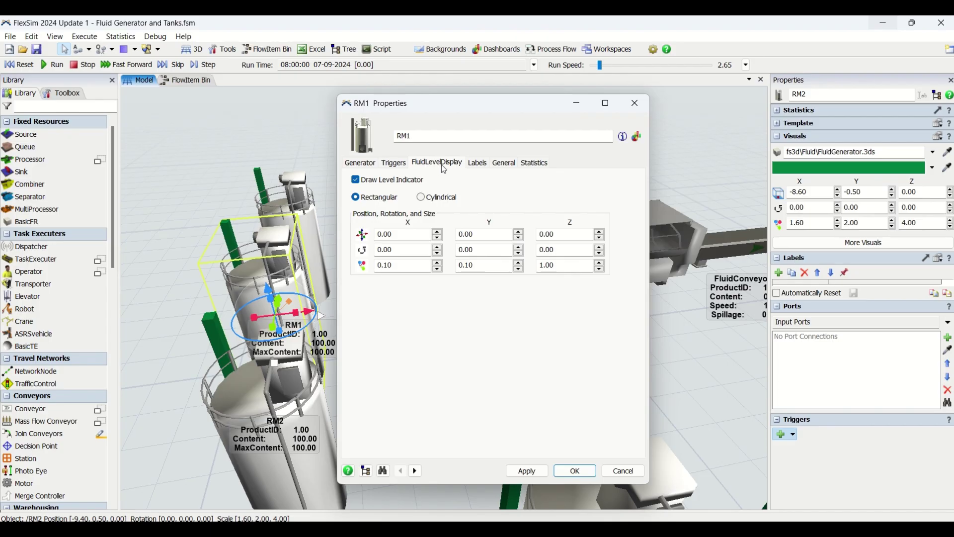
{"action": "left_click", "coordinate": [359, 181]}
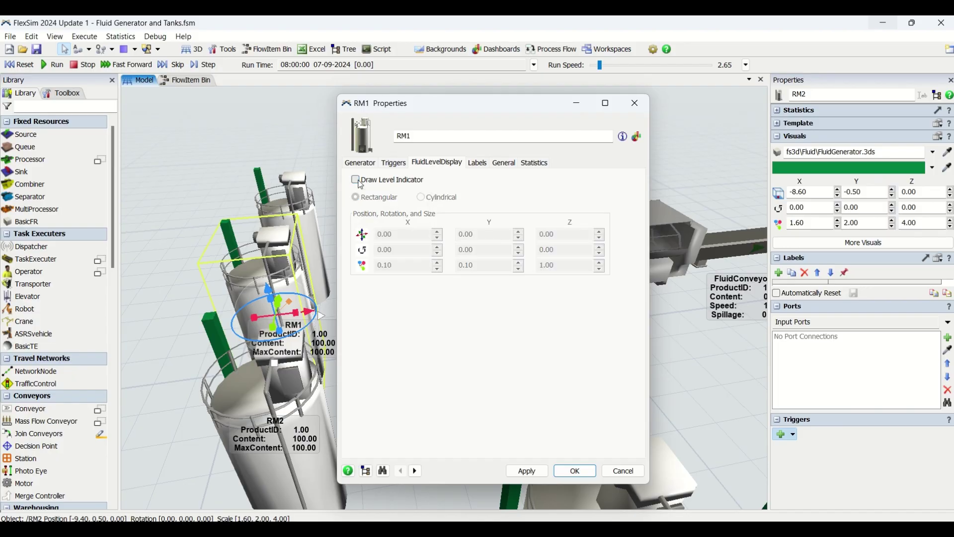
{"action": "left_click", "coordinate": [358, 181]}
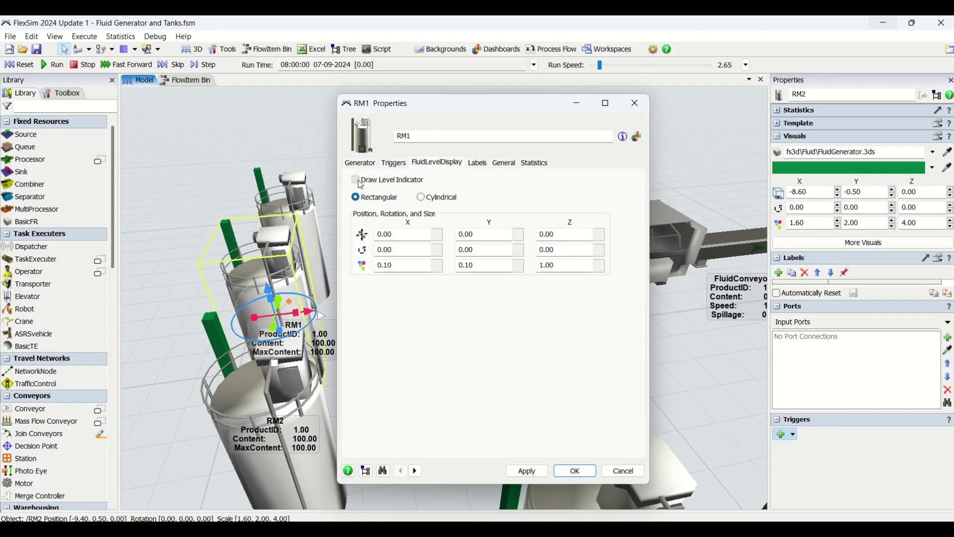
{"action": "left_click", "coordinate": [429, 200]}
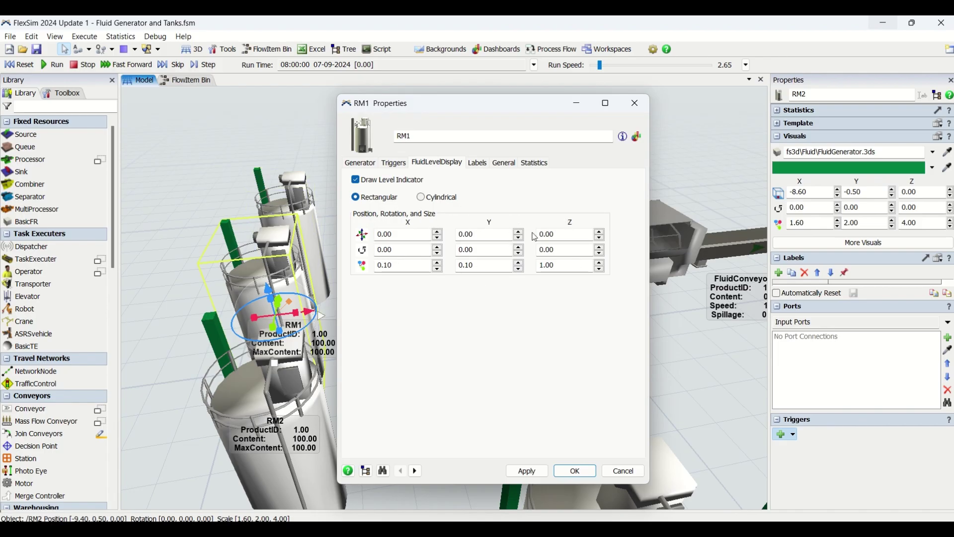
- Rotate RM1 to about -97° around the Z axis, and accept its properties after reviewing the labels and general settings
{"action": "left_click_drag", "start_coordinate": [280, 312], "coordinate": [303, 252]}
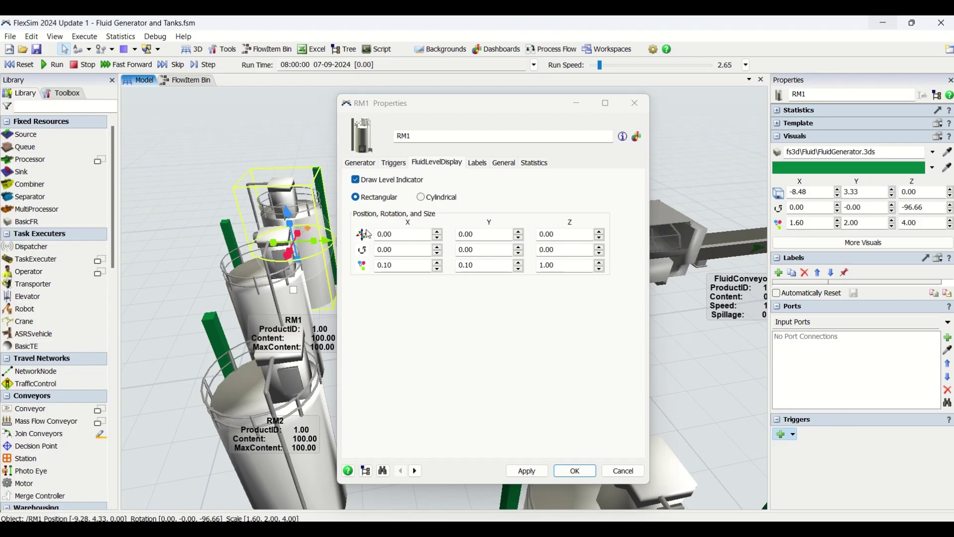
{"action": "left_click", "coordinate": [478, 164]}
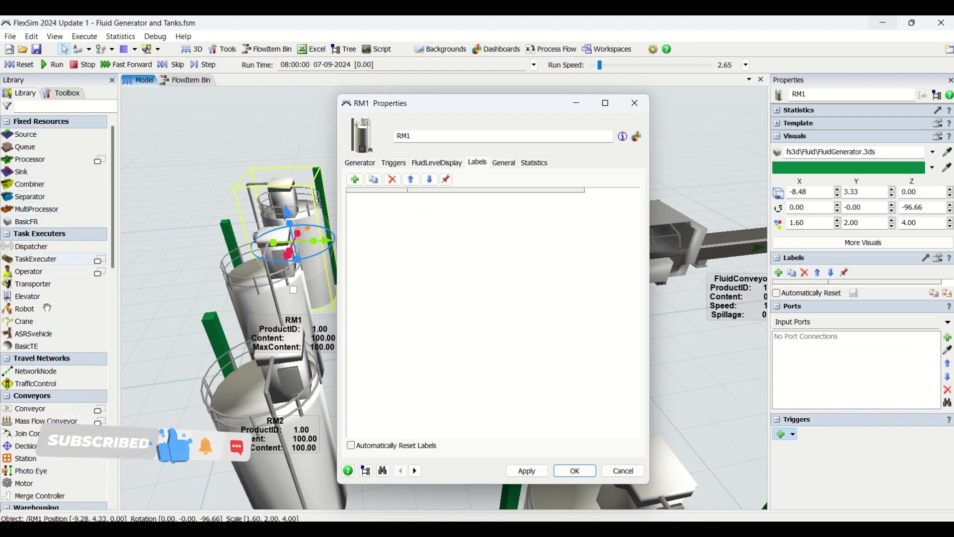
{"action": "left_click", "coordinate": [505, 164]}
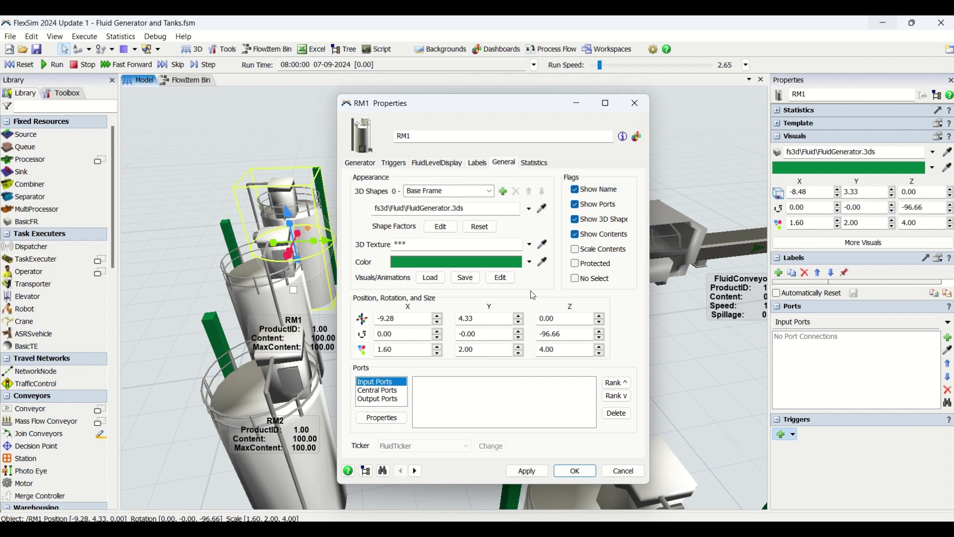
{"action": "left_click", "coordinate": [575, 470]}
{"action": "left_click", "coordinate": [408, 307]}
- Bring all the RM tanks into view and reopen the RM1 generator's properties
{"action": "scroll", "coordinate": [384, 304], "scroll_direction": "up", "scroll_amount": 5}
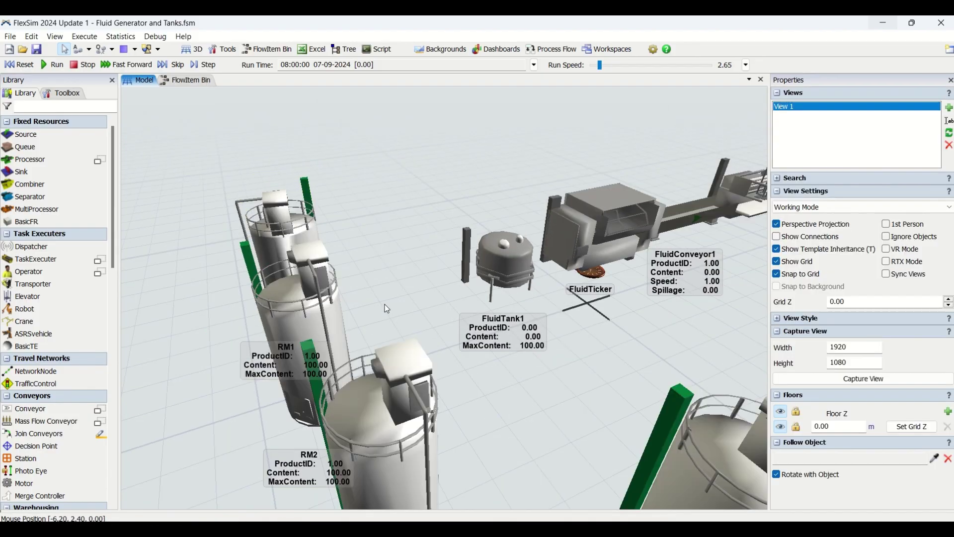
{"action": "right_click_drag", "start_coordinate": [383, 304], "coordinate": [370, 303]}
{"action": "right_click_drag", "start_coordinate": [445, 325], "coordinate": [436, 317]}
{"action": "scroll", "coordinate": [419, 278], "scroll_direction": "down", "scroll_amount": 5}
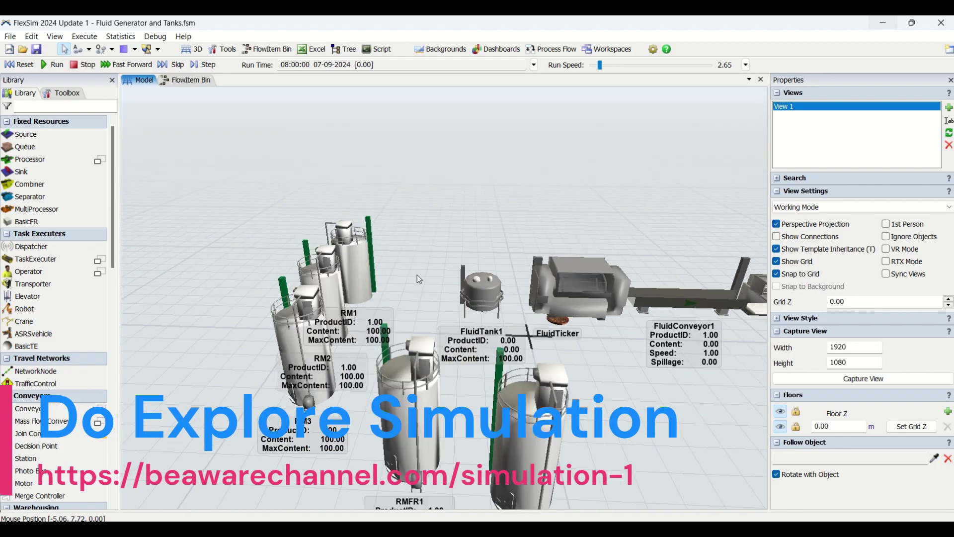
{"action": "right_click_drag", "start_coordinate": [416, 275], "coordinate": [412, 296]}
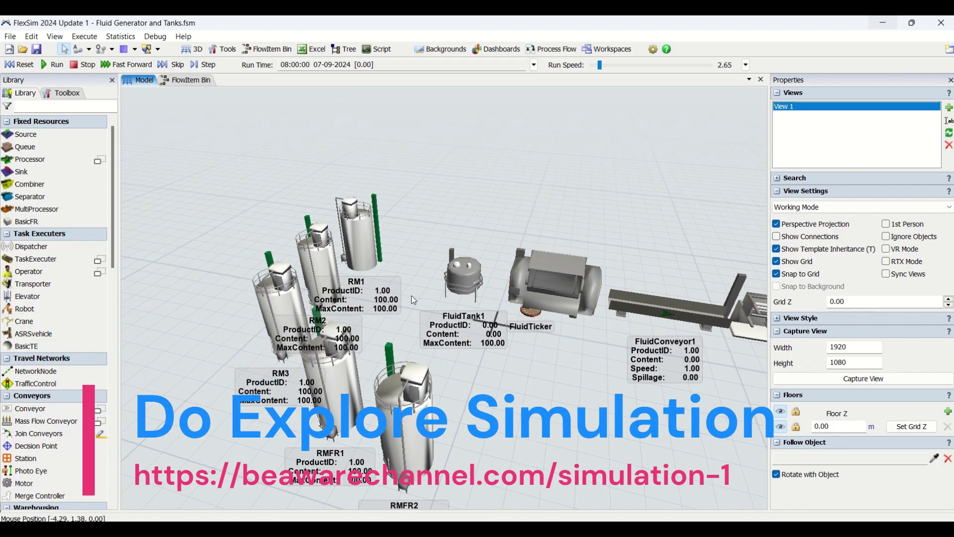
{"action": "double_click", "coordinate": [364, 262]}
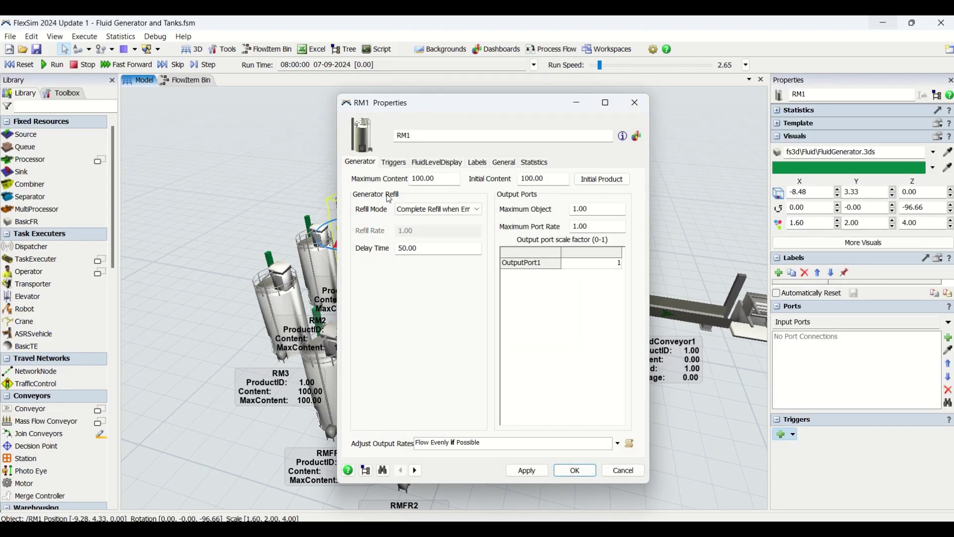
- Review RM1's generator, trigger, fluid level display, label, general and statistics settings
{"action": "left_click", "coordinate": [395, 163]}
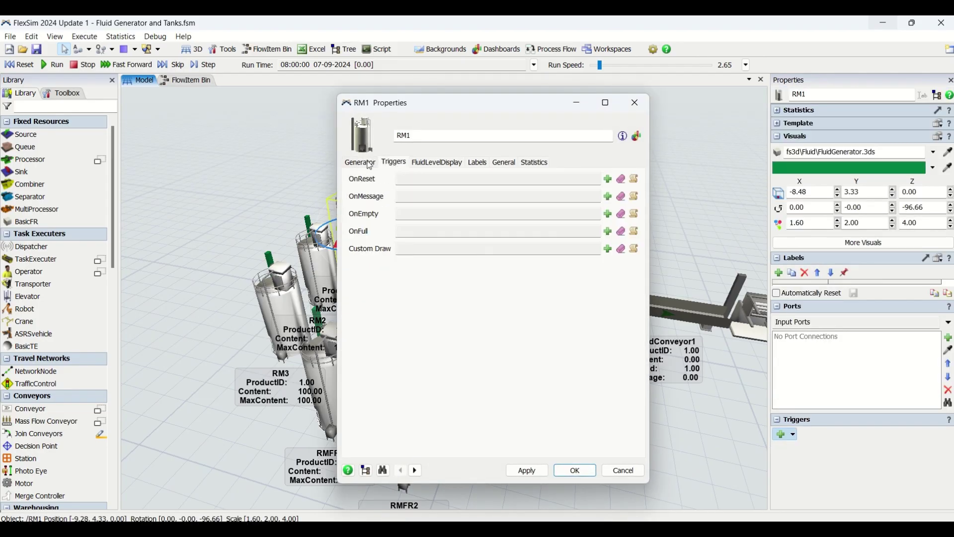
{"action": "left_click", "coordinate": [363, 163]}
{"action": "left_click", "coordinate": [392, 163]}
{"action": "left_click", "coordinate": [430, 163]}
{"action": "left_click", "coordinate": [479, 164]}
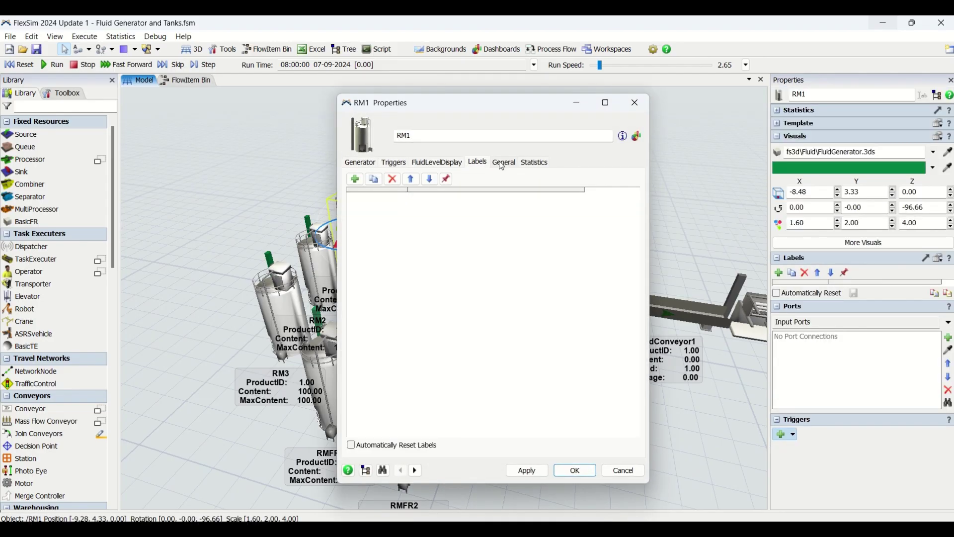
{"action": "left_click", "coordinate": [503, 164]}
{"action": "left_click", "coordinate": [544, 164]}
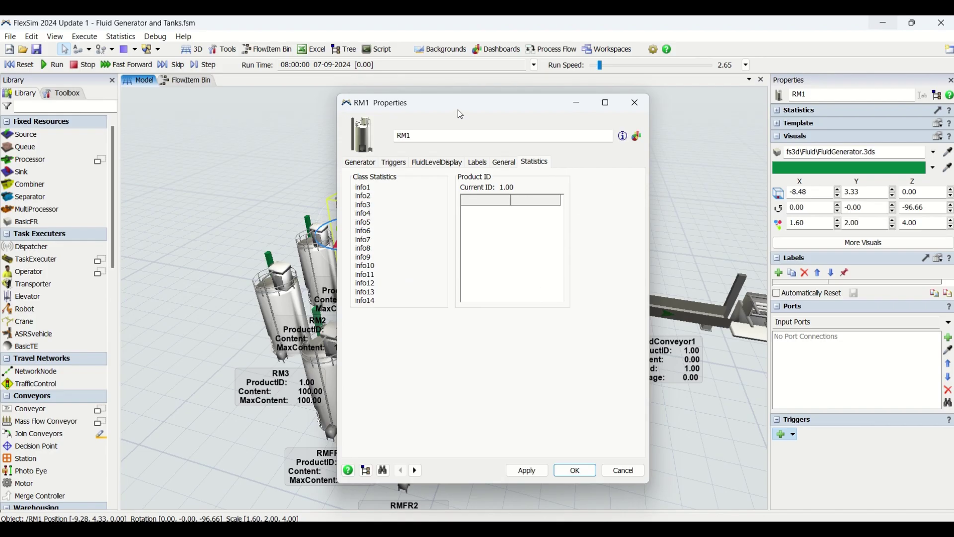
- Compare RM1's generator and general settings once more, bring the Fluid object library into view, and accept the properties
{"action": "left_click_drag", "start_coordinate": [461, 114], "coordinate": [424, 123]}
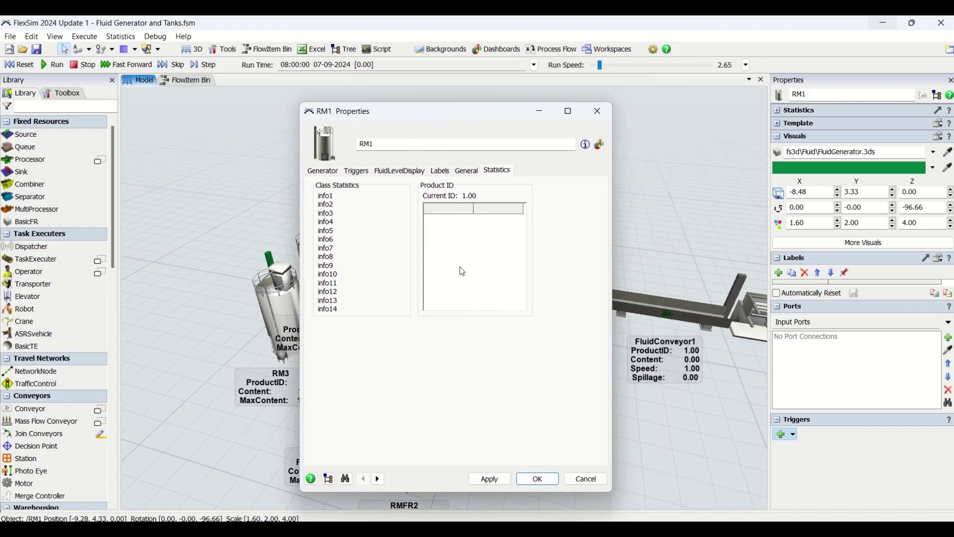
{"action": "left_click", "coordinate": [327, 173]}
{"action": "left_click", "coordinate": [468, 173]}
{"action": "left_click", "coordinate": [336, 174]}
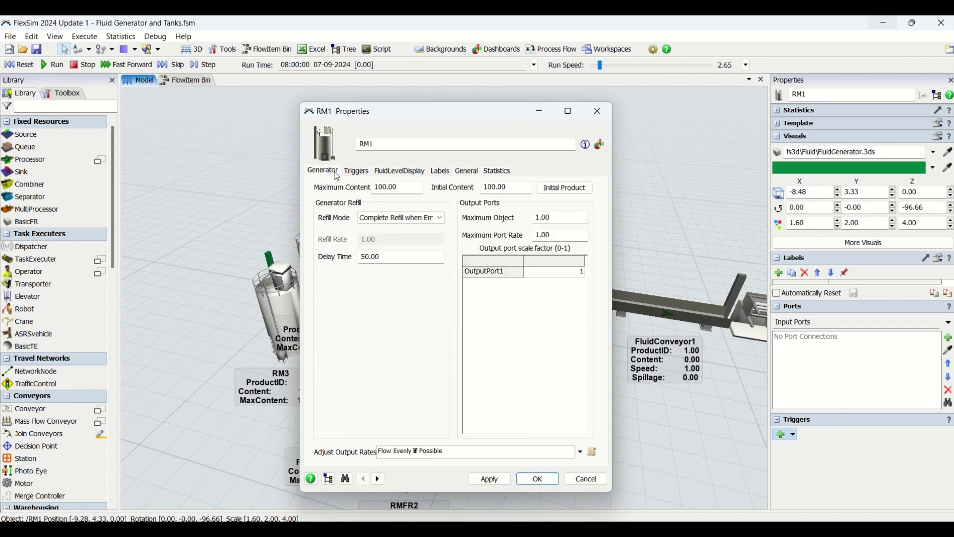
{"action": "left_click", "coordinate": [458, 170]}
{"action": "left_click", "coordinate": [326, 173]}
{"action": "scroll", "coordinate": [30, 329], "scroll_direction": "down", "scroll_amount": 15}
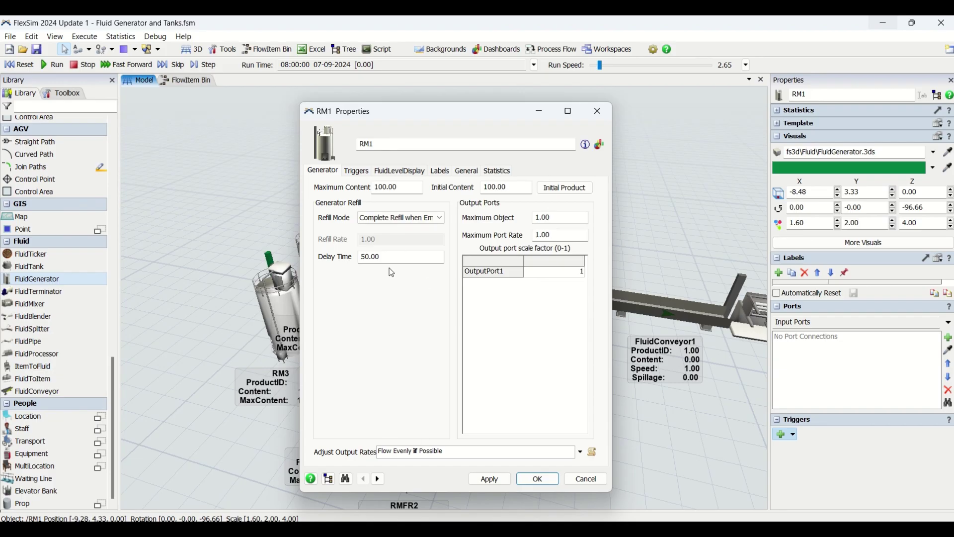
{"action": "left_click", "coordinate": [538, 480]}
- Bring the line from the RM tanks to the oil can conveyor into view, then reset and run the simulation
{"action": "right_click_drag", "start_coordinate": [393, 339], "coordinate": [436, 381]}
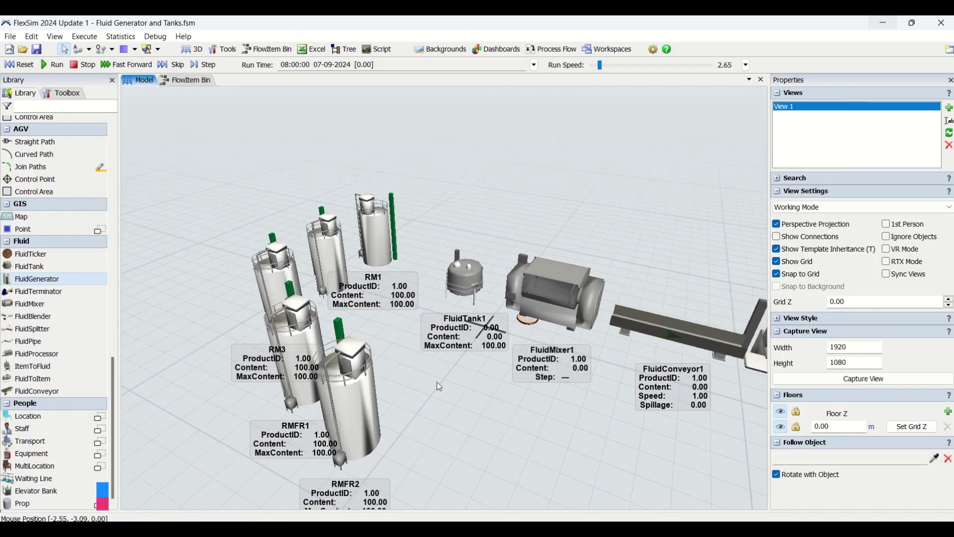
{"action": "left_click_drag", "start_coordinate": [379, 356], "coordinate": [323, 325]}
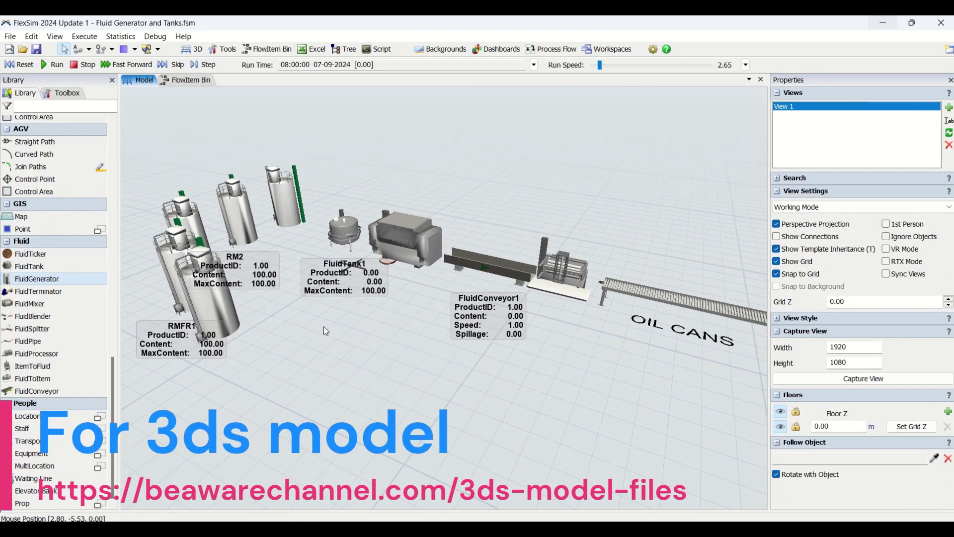
{"action": "left_click", "coordinate": [30, 67]}
{"action": "left_click", "coordinate": [51, 65]}
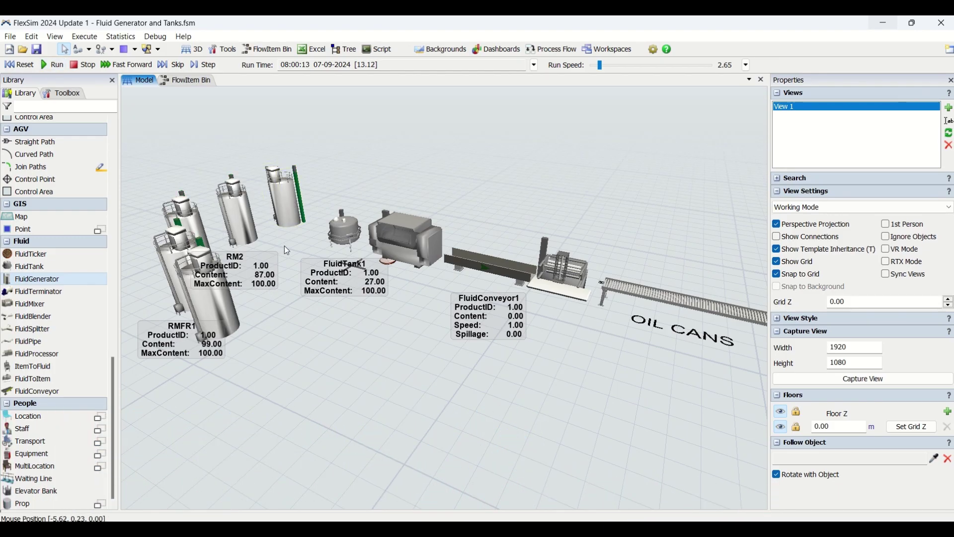
- Inspect the live statistics and input ports of FluidTank1 and FluidMixer1 while the model runs
{"action": "right_click_drag", "start_coordinate": [284, 245], "coordinate": [382, 250]}
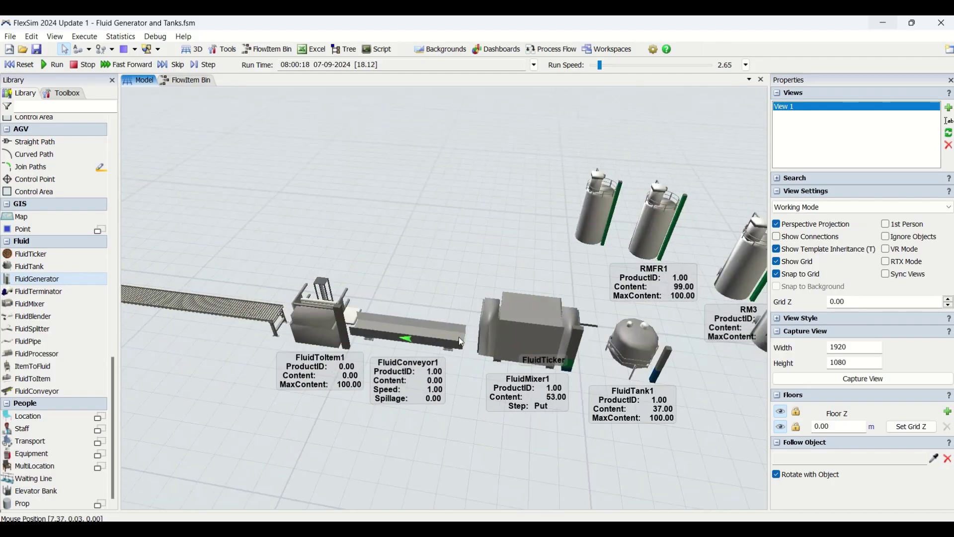
{"action": "left_click_drag", "start_coordinate": [504, 428], "coordinate": [342, 408]}
{"action": "right_click_drag", "start_coordinate": [343, 412], "coordinate": [407, 419]}
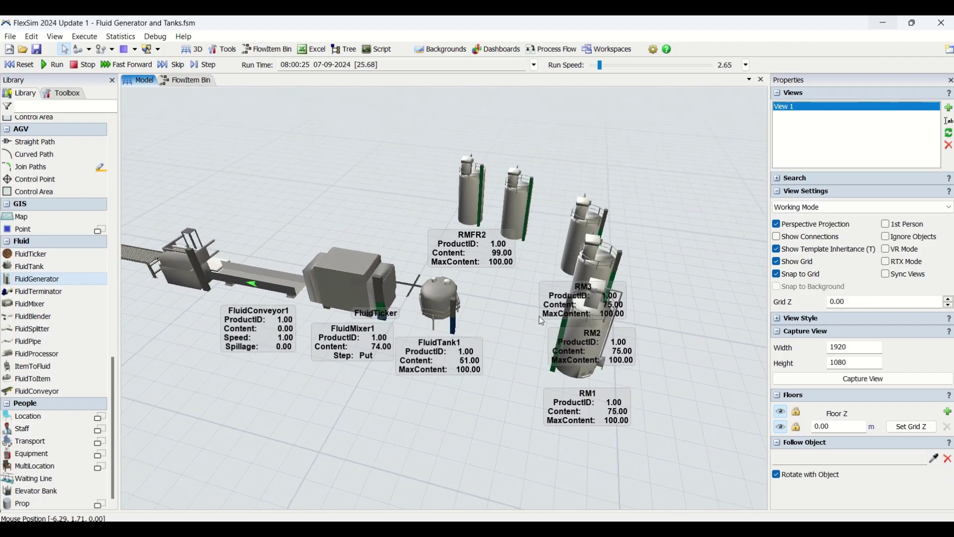
{"action": "left_click", "coordinate": [434, 291]}
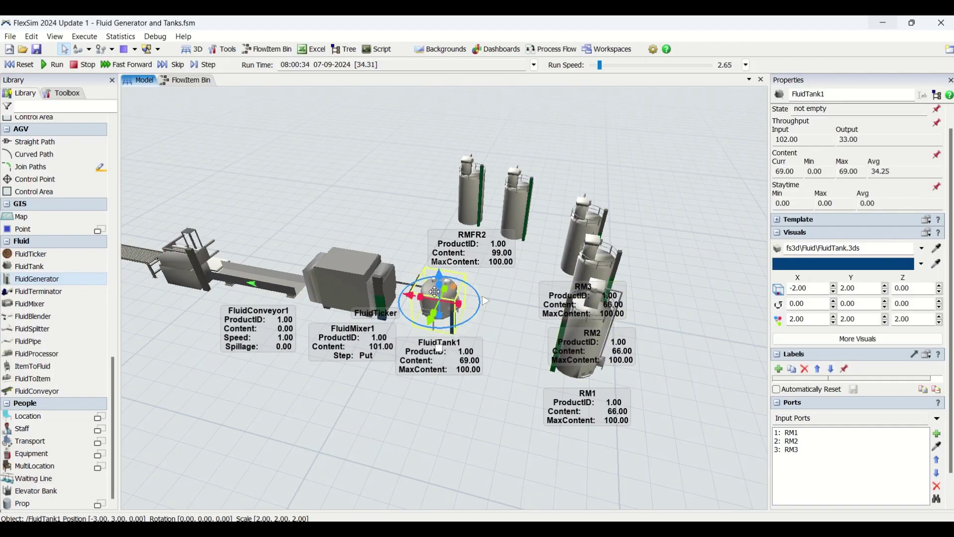
{"action": "left_click", "coordinate": [339, 281]}
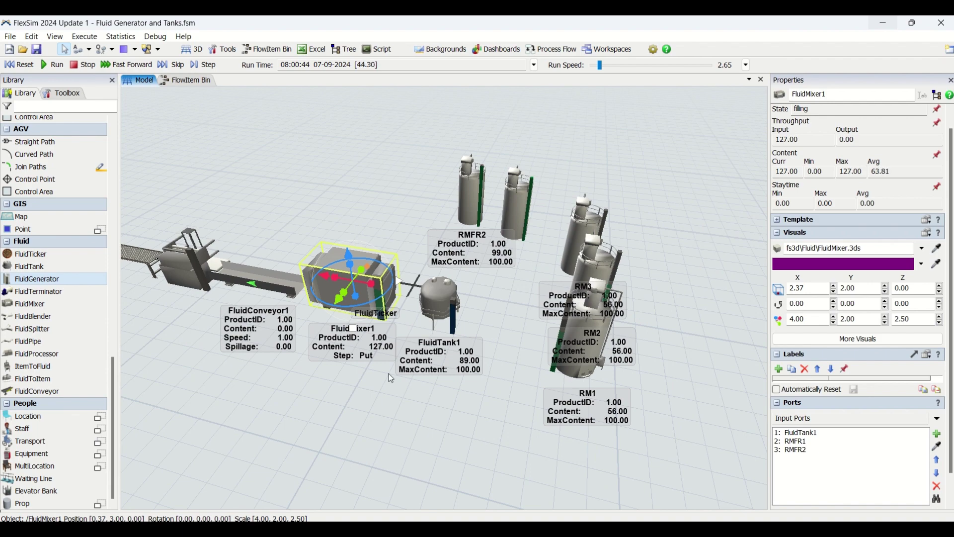
{"action": "left_click_drag", "start_coordinate": [401, 424], "coordinate": [444, 428]}
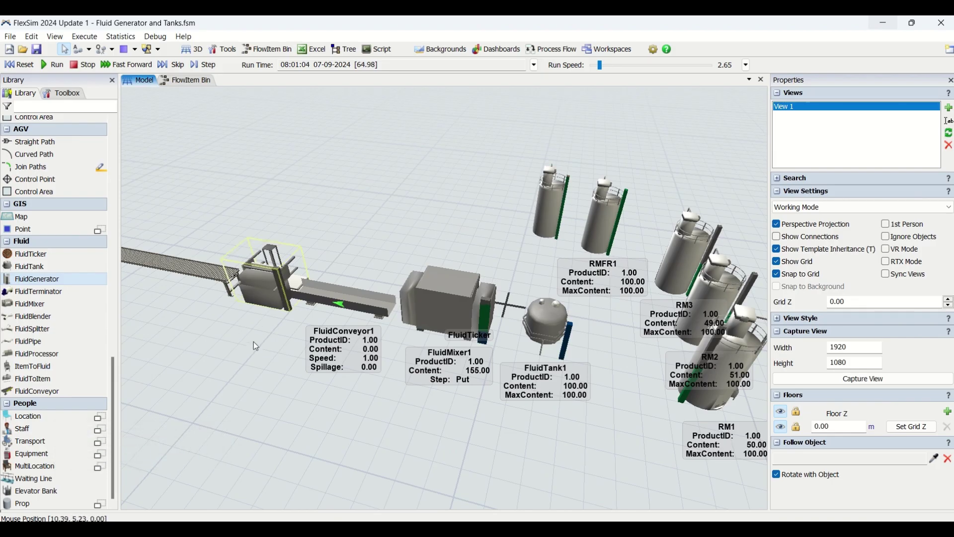
- Examine the running line around FluidToItem1, the oil can conveyor and Queue1 from several sides
{"action": "left_click_drag", "start_coordinate": [254, 343], "coordinate": [514, 417]}
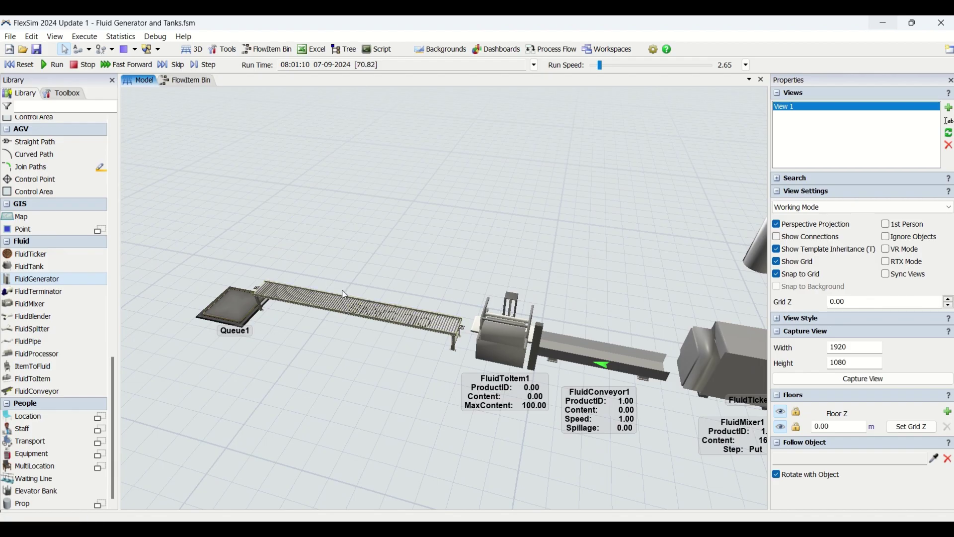
{"action": "left_click_drag", "start_coordinate": [388, 392], "coordinate": [266, 324]}
{"action": "right_click_drag", "start_coordinate": [333, 388], "coordinate": [259, 386]}
{"action": "left_click_drag", "start_coordinate": [380, 405], "coordinate": [443, 347]}
{"action": "right_click_drag", "start_coordinate": [448, 365], "coordinate": [421, 365]}
{"action": "left_click_drag", "start_coordinate": [347, 296], "coordinate": [389, 362]}
- Lower the simulation's run speed to 2.05 with the tanks, mixer and conveyors in view
{"action": "left_click_drag", "start_coordinate": [451, 381], "coordinate": [339, 311]}
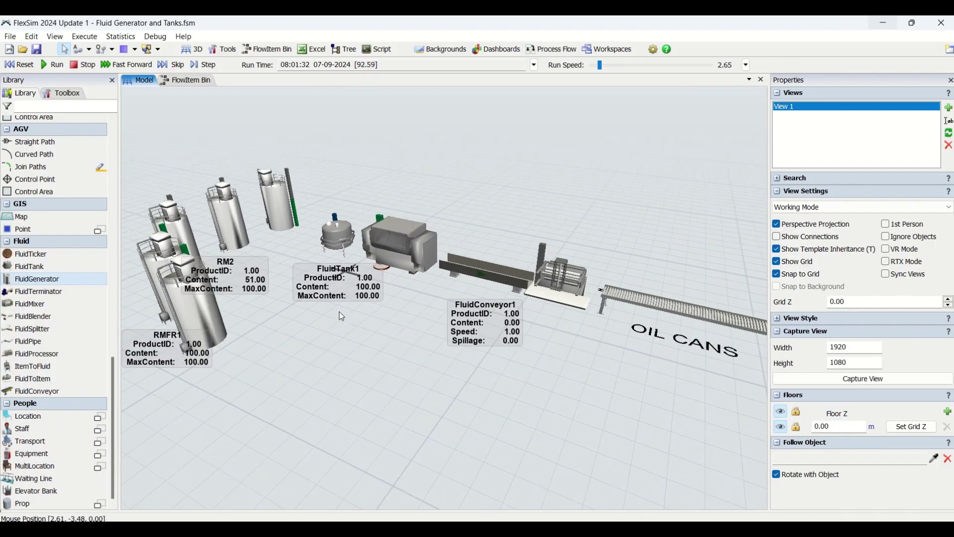
{"action": "scroll", "coordinate": [339, 312], "scroll_direction": "up", "scroll_amount": 5}
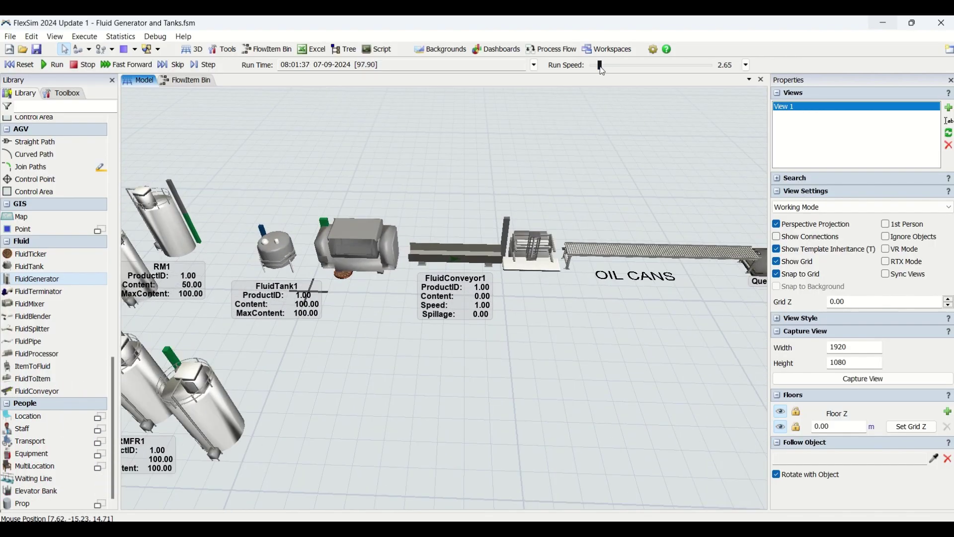
{"action": "left_click_drag", "start_coordinate": [602, 68], "coordinate": [600, 67]}
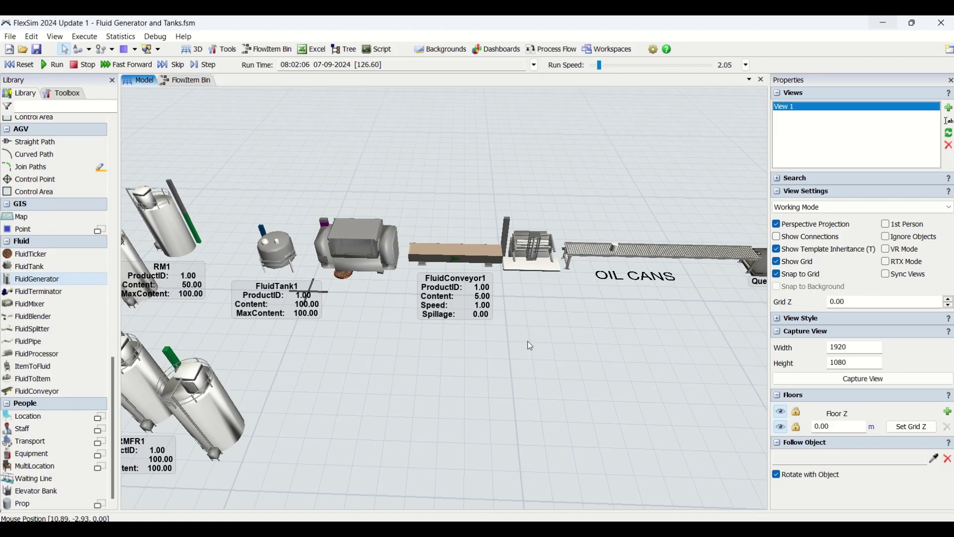
- Examine the RM generators, FluidTank1 and the mixer up close as fluid leaves onto FluidConveyor1
{"action": "left_click_drag", "start_coordinate": [528, 342], "coordinate": [342, 342]}
{"action": "left_click_drag", "start_coordinate": [439, 342], "coordinate": [671, 281]}
{"action": "scroll", "coordinate": [392, 336], "scroll_direction": "down", "scroll_amount": 5}
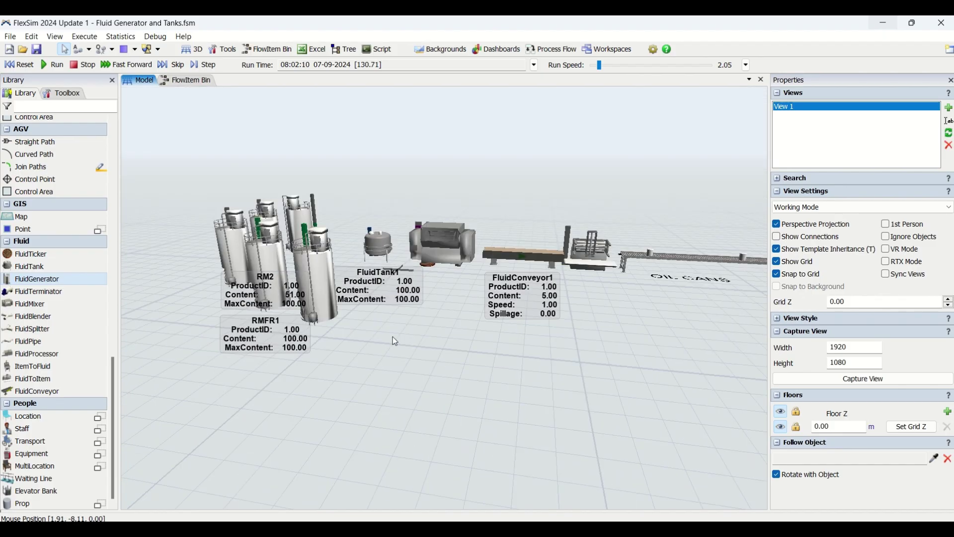
{"action": "scroll", "coordinate": [392, 299], "scroll_direction": "up", "scroll_amount": 6}
{"action": "scroll", "coordinate": [393, 294], "scroll_direction": "up", "scroll_amount": 8}
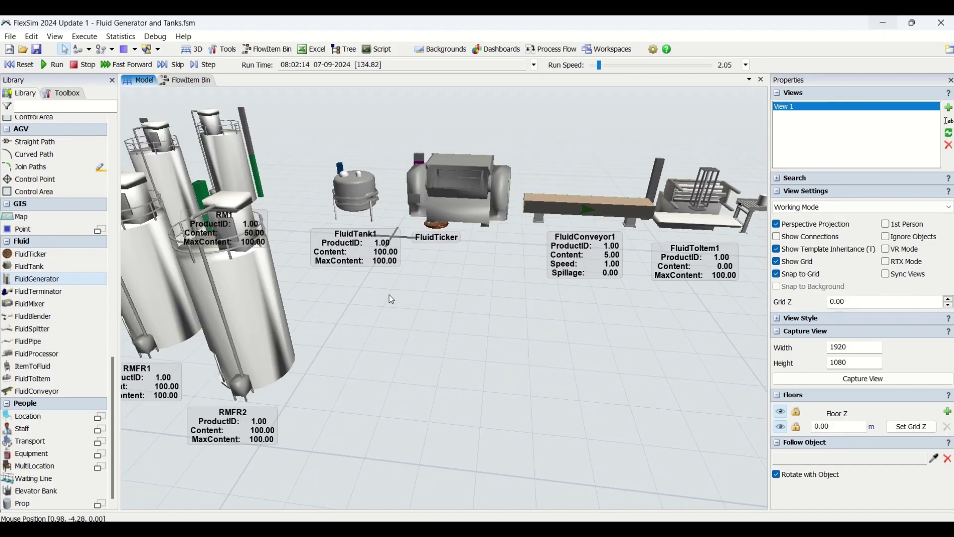
{"action": "left_click_drag", "start_coordinate": [332, 407], "coordinate": [290, 413]}
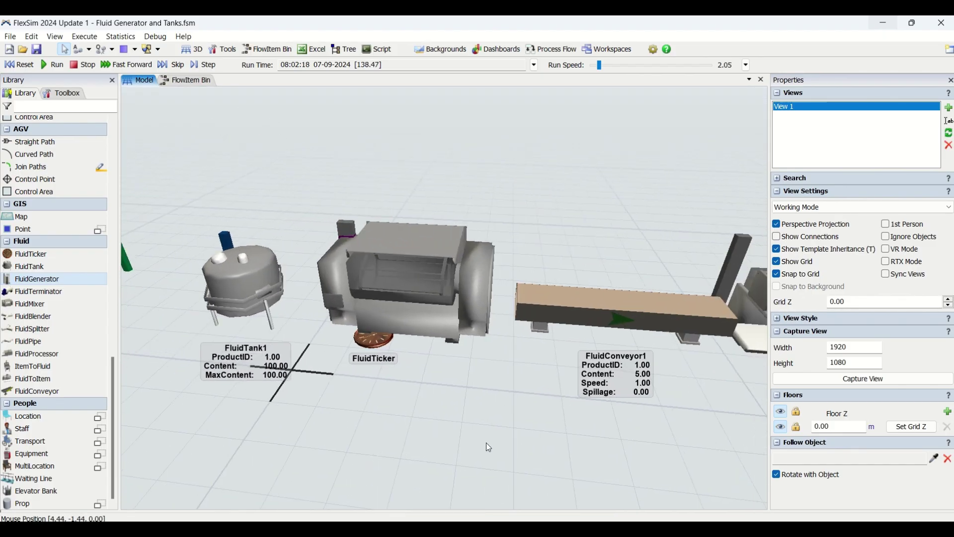
- Follow the fluid from FluidConveyor1 through FluidToItem1 and the oil cans along the conveyor to Queue1
{"action": "left_click_drag", "start_coordinate": [485, 442], "coordinate": [255, 440]}
{"action": "left_click_drag", "start_coordinate": [379, 450], "coordinate": [253, 377]}
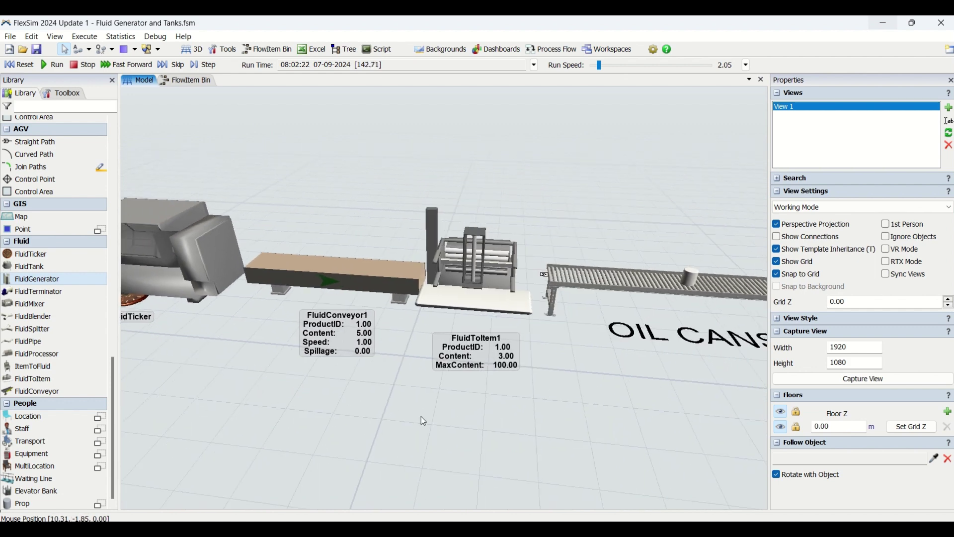
{"action": "left_click_drag", "start_coordinate": [423, 416], "coordinate": [403, 414]}
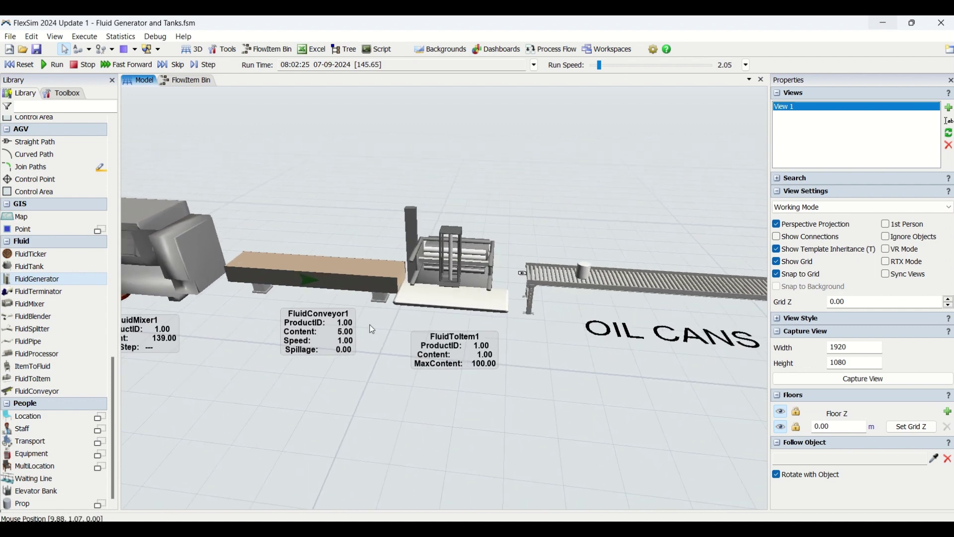
{"action": "left_click_drag", "start_coordinate": [513, 419], "coordinate": [449, 421]}
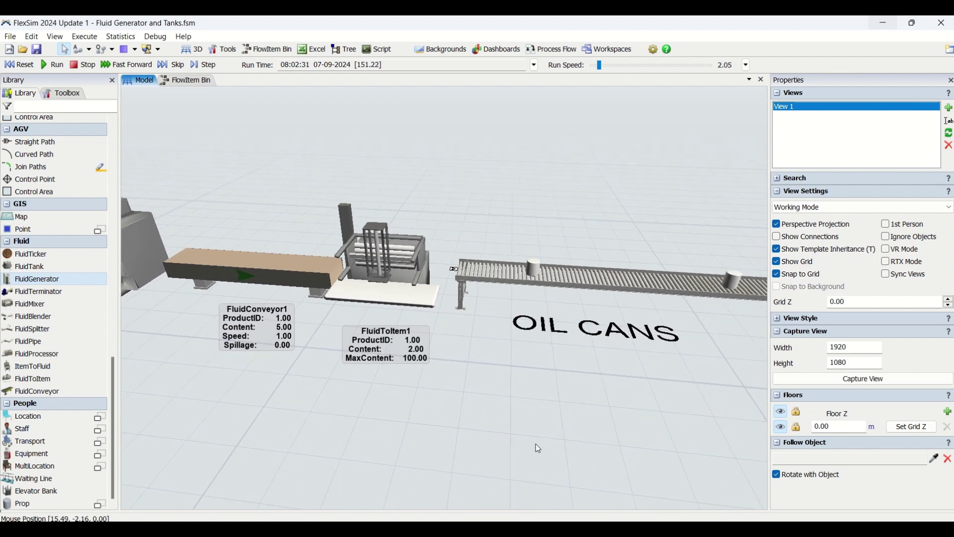
{"action": "left_click_drag", "start_coordinate": [536, 443], "coordinate": [470, 430]}
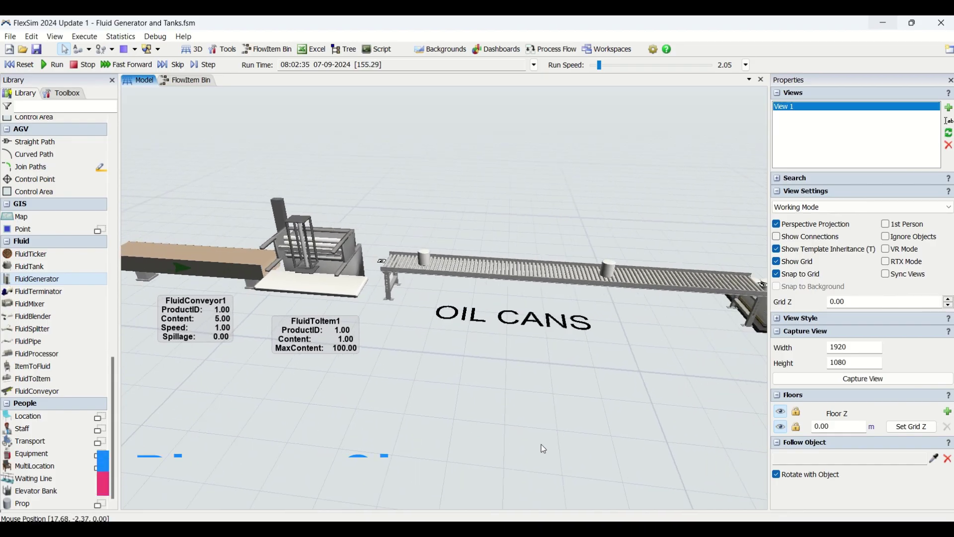
{"action": "right_click_drag", "start_coordinate": [541, 444], "coordinate": [525, 444]}
{"action": "left_click_drag", "start_coordinate": [526, 444], "coordinate": [281, 359]}
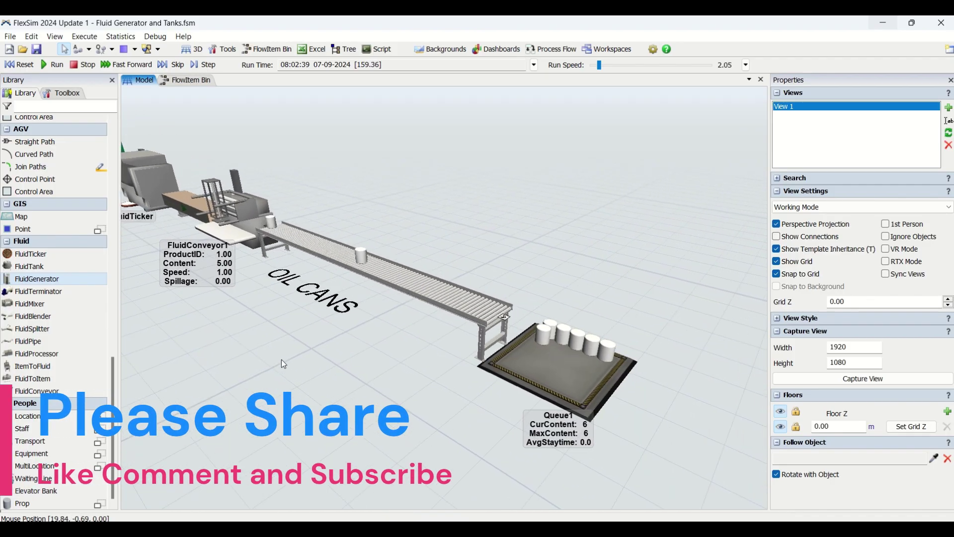
{"action": "mouse_move", "coordinate": [405, 418]}
{"action": "right_mouse_down"}
{"action": "mouse_move", "coordinate": [323, 423]}
{"action": "mouse_move", "coordinate": [393, 422]}
{"action": "right_mouse_up"}
{"action": "left_click_drag", "start_coordinate": [375, 441], "coordinate": [599, 378]}
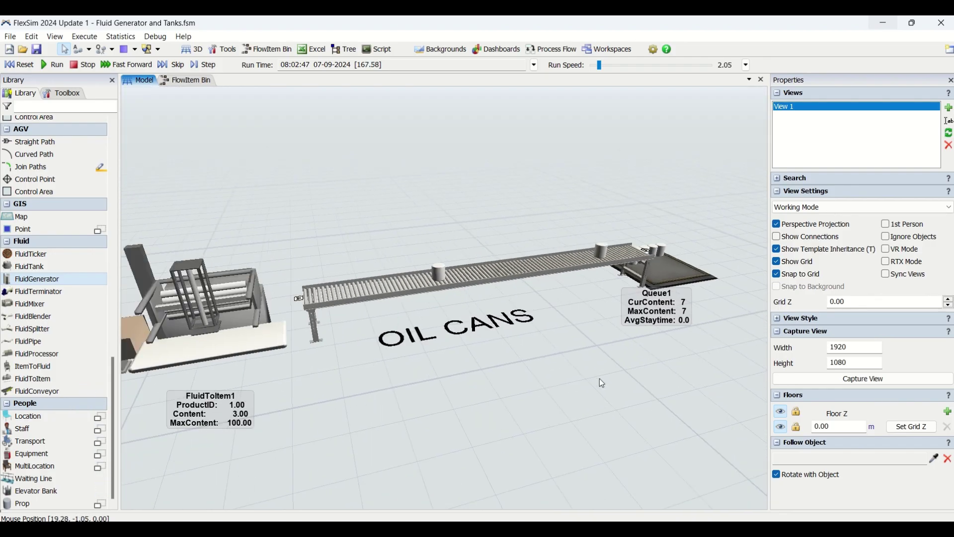
- Examine the whole running process, from the RM and RMFR generators to the oil can conveyor
{"action": "scroll", "coordinate": [561, 403], "scroll_direction": "down", "scroll_amount": 5}
{"action": "left_click_drag", "start_coordinate": [408, 475], "coordinate": [519, 365]}
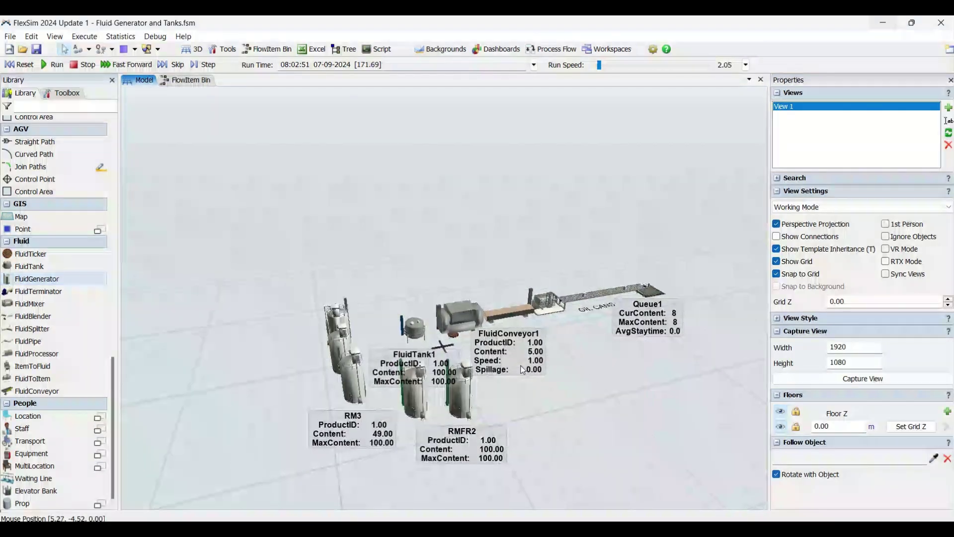
{"action": "right_click_drag", "start_coordinate": [566, 394], "coordinate": [544, 393]}
{"action": "scroll", "coordinate": [472, 378], "scroll_direction": "up", "scroll_amount": 1}
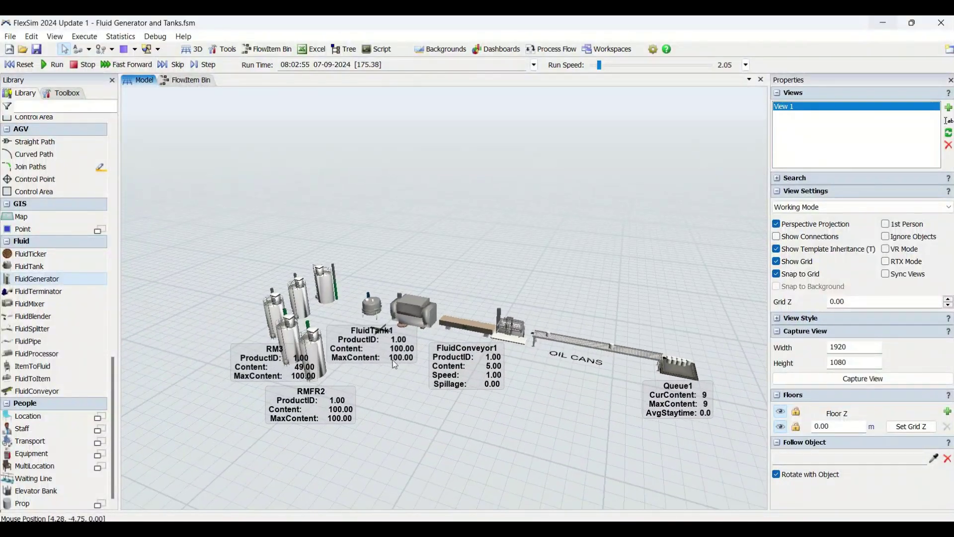
{"action": "scroll", "coordinate": [343, 321], "scroll_direction": "up", "scroll_amount": 4}
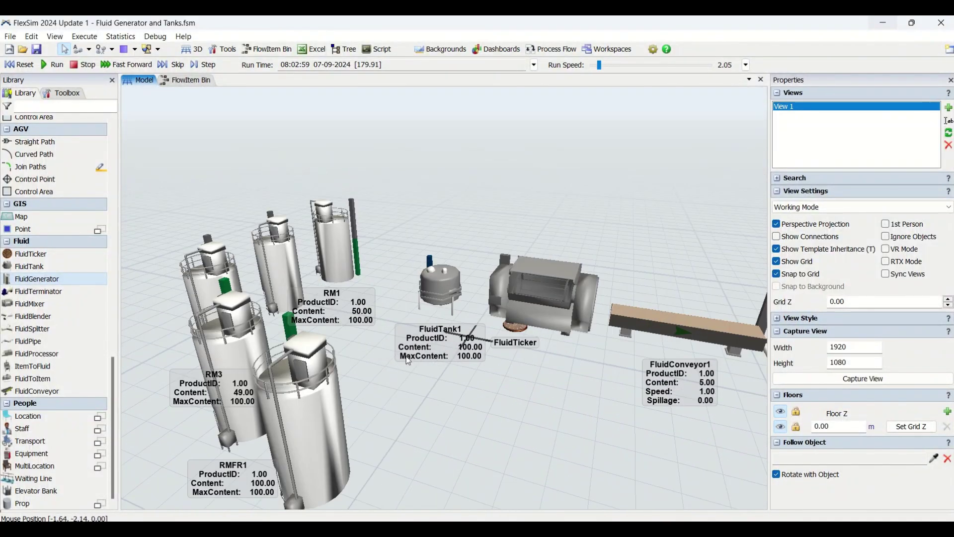
{"action": "scroll", "coordinate": [405, 356], "scroll_direction": "down", "scroll_amount": 3}
{"action": "left_click_drag", "start_coordinate": [469, 407], "coordinate": [446, 403]}
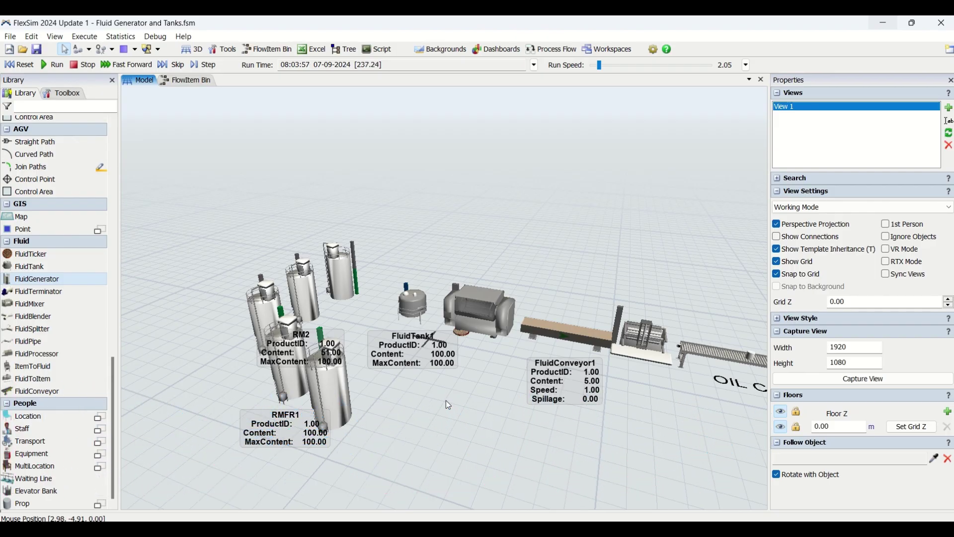
{"action": "left_click_drag", "start_coordinate": [495, 421], "coordinate": [397, 484]}
{"action": "right_click_drag", "start_coordinate": [398, 484], "coordinate": [427, 440]}
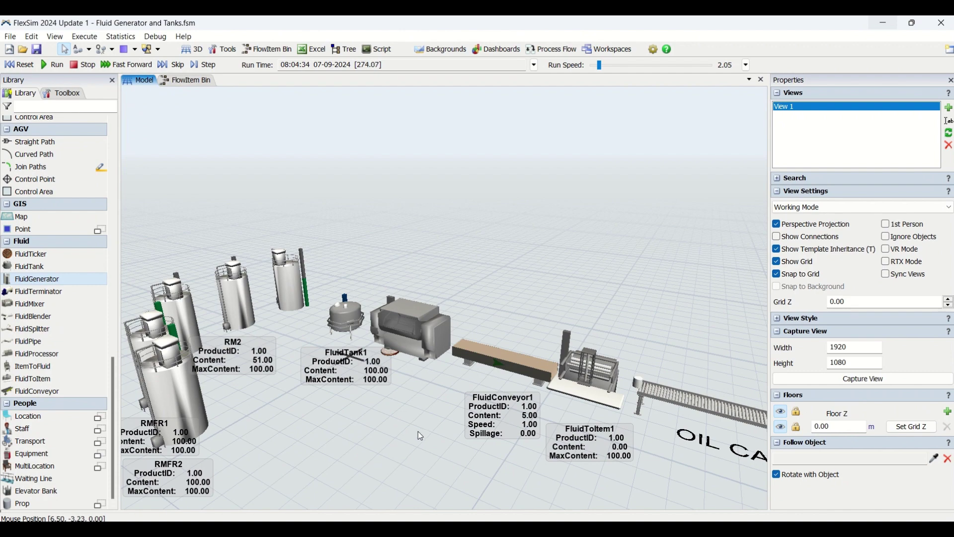
{"action": "right_click_drag", "start_coordinate": [418, 431], "coordinate": [368, 394]}
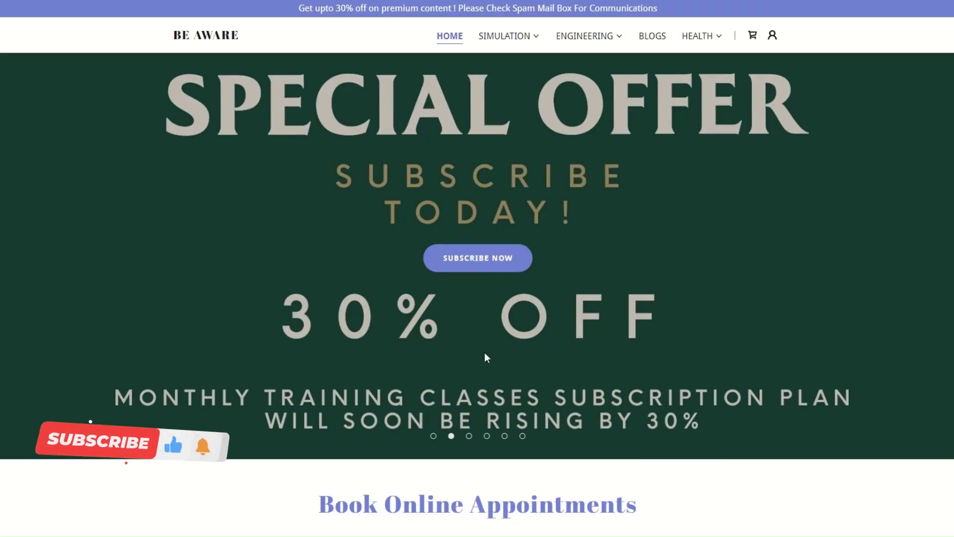
- Switch to the Be Aware website and view its simulation, industrial engineering and blogs banners on the home page
{"action": "left_click", "coordinate": [433, 436]}
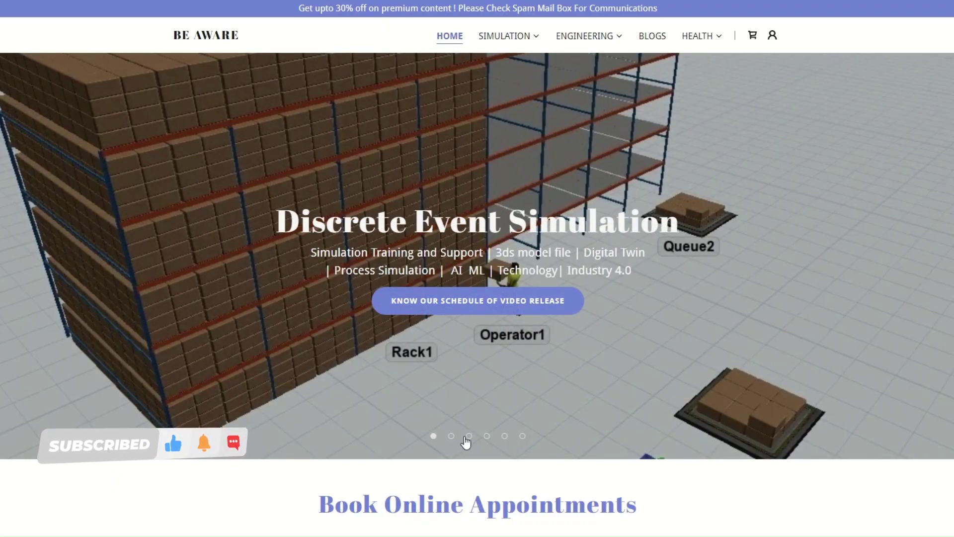
{"action": "left_click", "coordinate": [467, 437]}
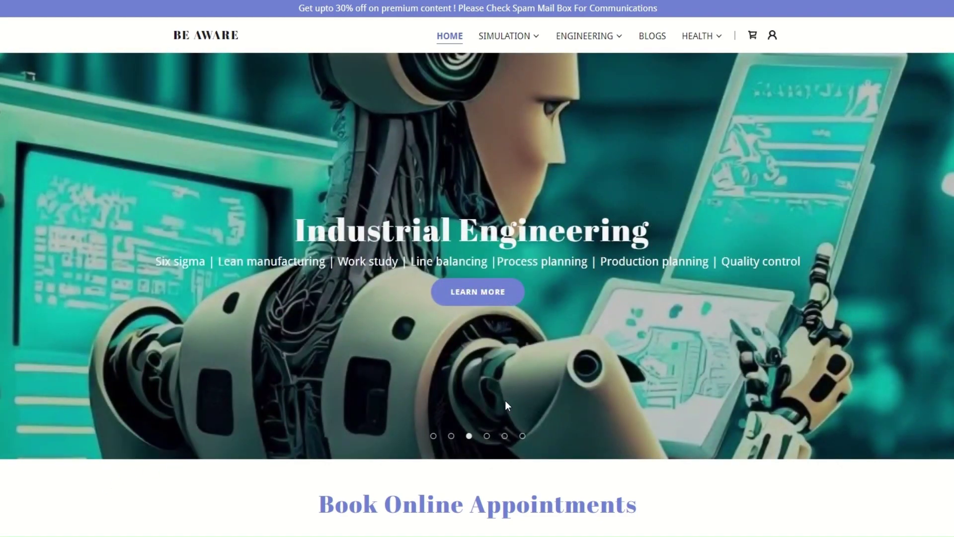
{"action": "left_click", "coordinate": [488, 436]}
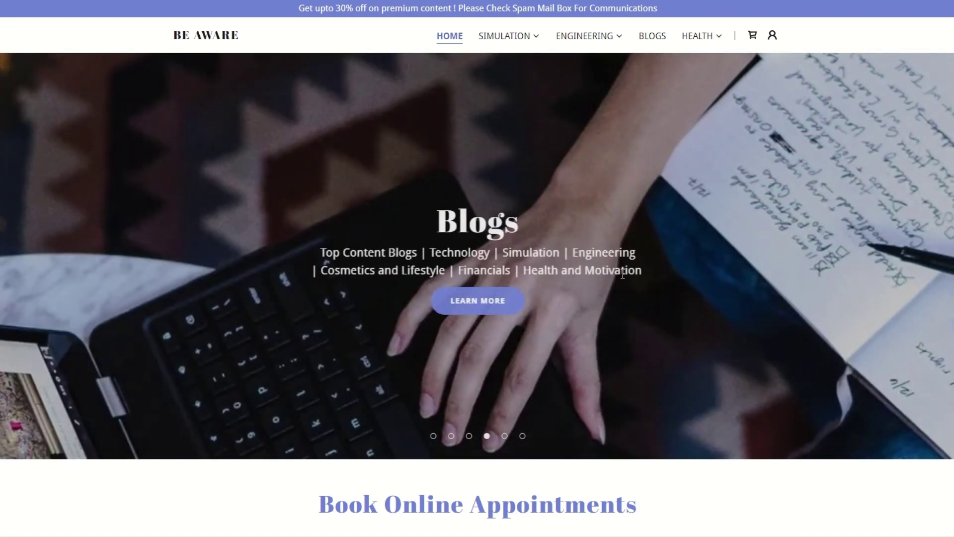
{"action": "left_click", "coordinate": [504, 437]}
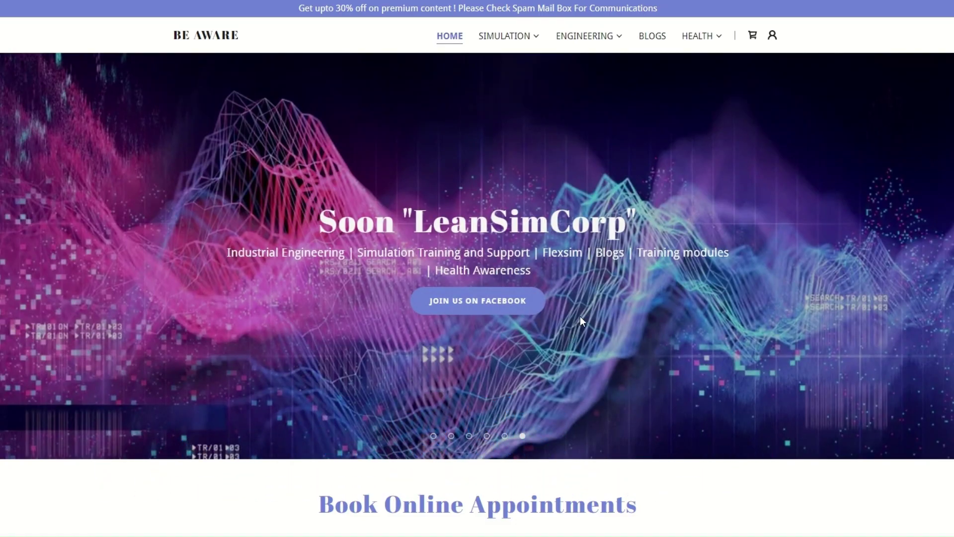
- Look through the services offered under Book Online Appointments, including the FlexSim training and 3DS model files
{"action": "scroll", "coordinate": [579, 321], "scroll_direction": "down", "scroll_amount": 5}
{"action": "scroll", "coordinate": [580, 316], "scroll_direction": "down", "scroll_amount": 3}
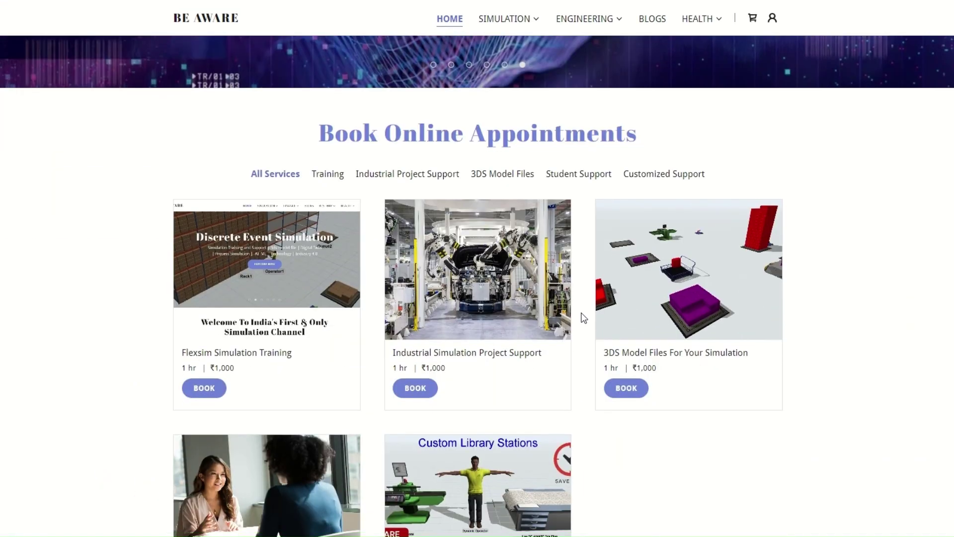
{"action": "scroll", "coordinate": [581, 316], "scroll_direction": "down", "scroll_amount": 2}
{"action": "scroll", "coordinate": [584, 315], "scroll_direction": "up", "scroll_amount": 2}
{"action": "scroll", "coordinate": [584, 315], "scroll_direction": "down", "scroll_amount": 2}
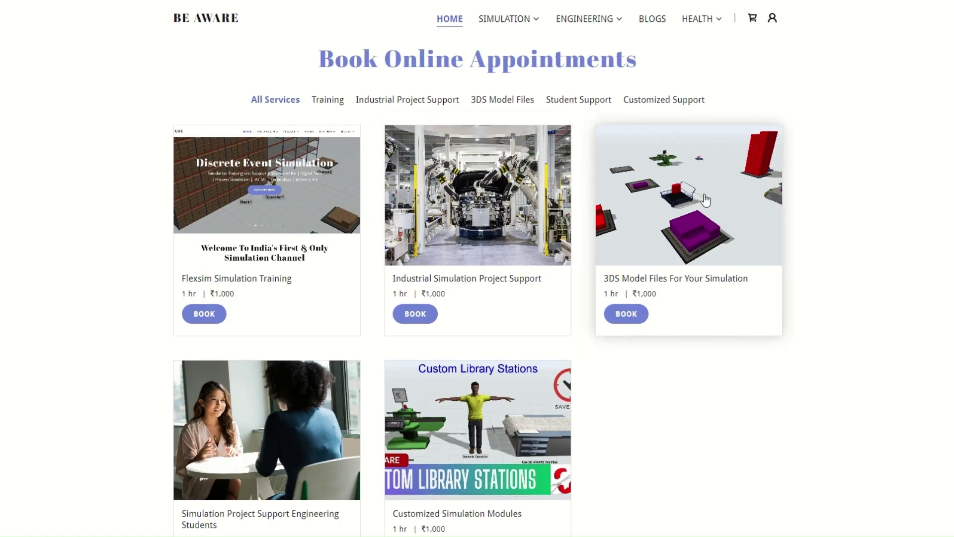
{"action": "scroll", "coordinate": [688, 232], "scroll_direction": "down", "scroll_amount": 2}
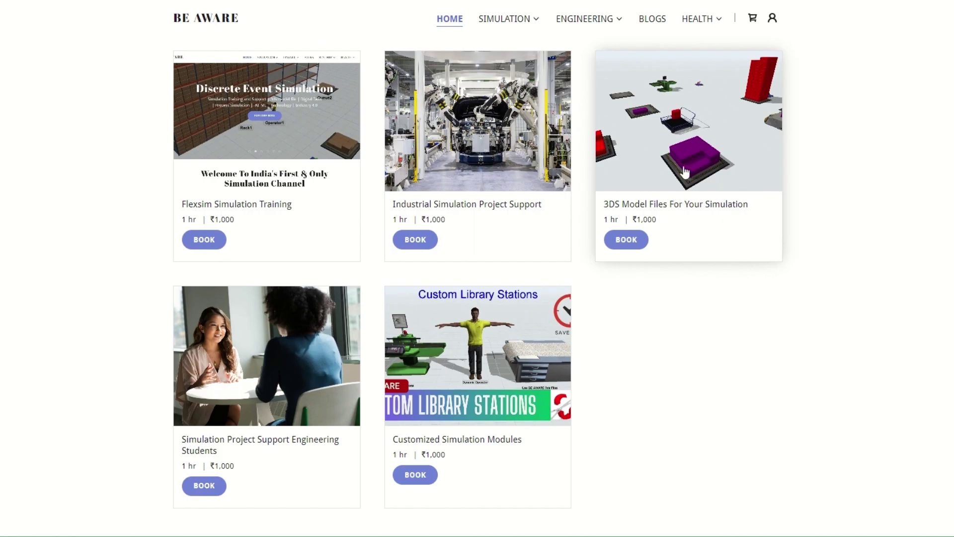